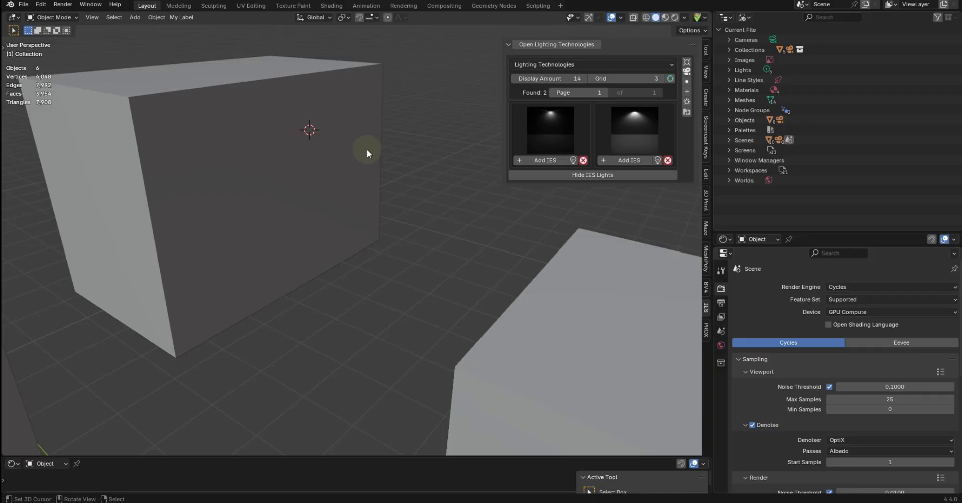
Switch the viewport to Rendered shading and choose Collingwood lighting as the IES manufacturer
middle_drag(371, 155, 427, 211)
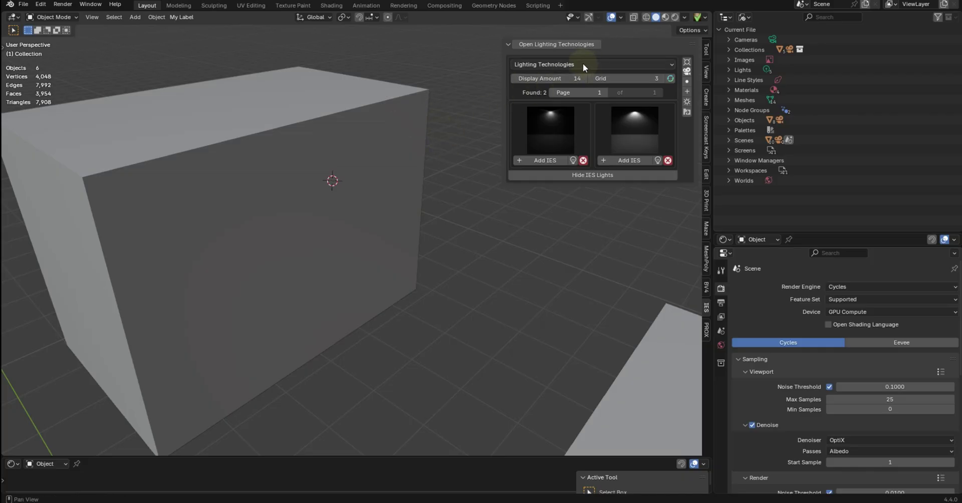
click(675, 17)
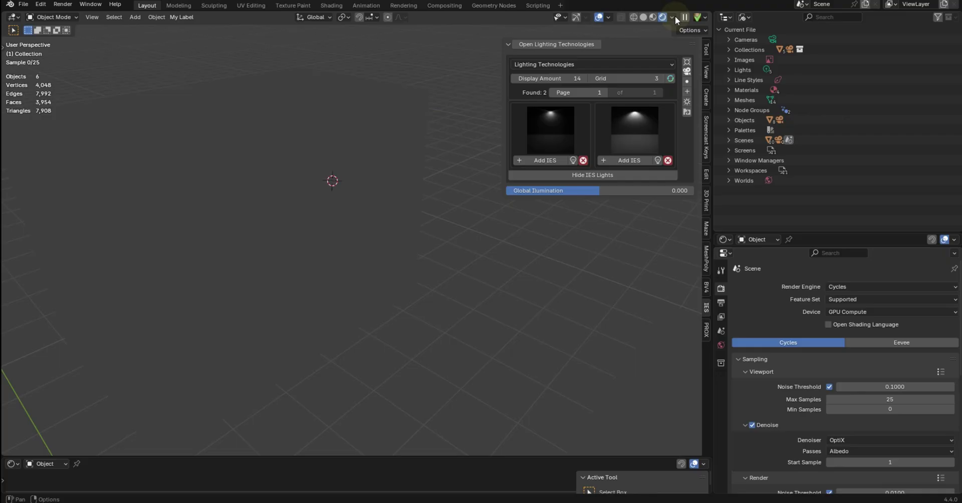
click(675, 17)
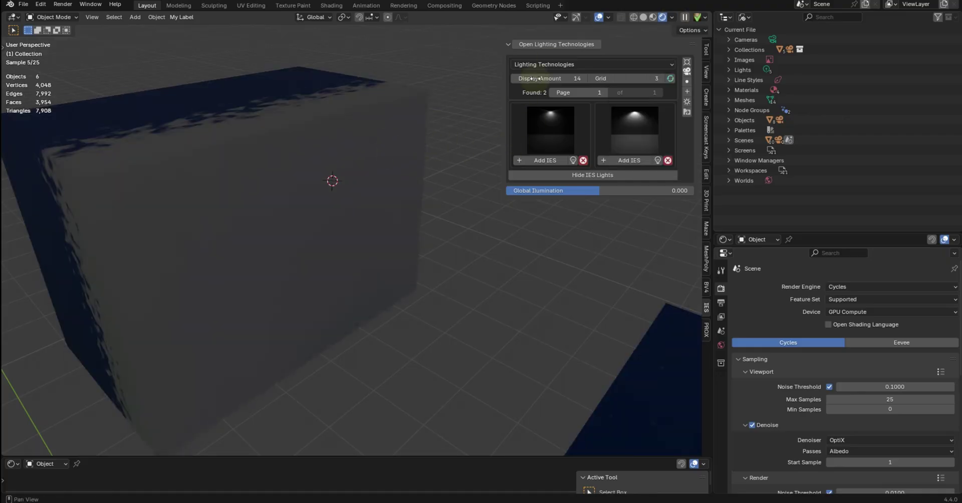
click(544, 65)
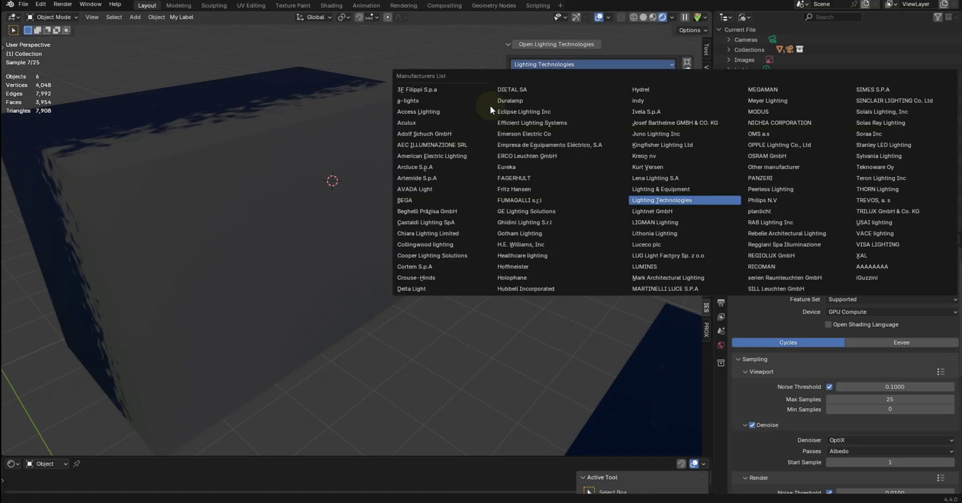
click(419, 245)
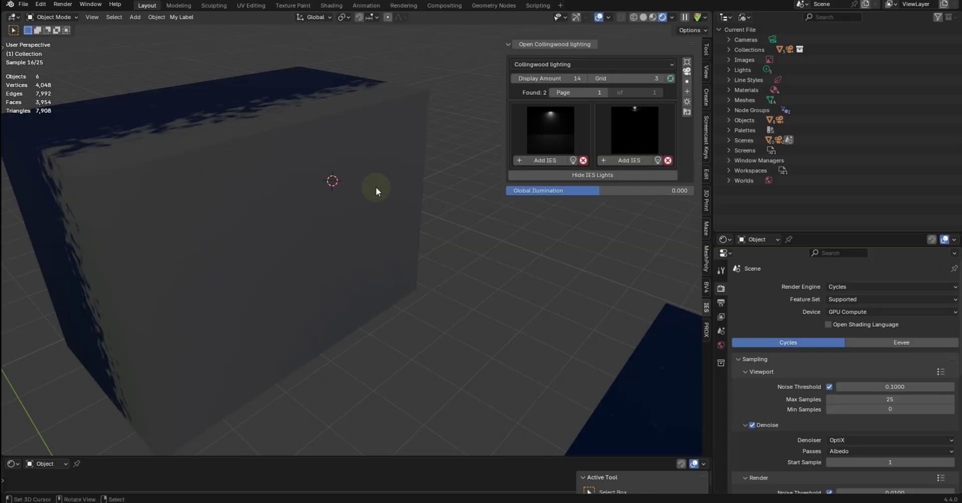
Add a Collingwood IES light at the wall and slide it along Y against the box
shift+right_click(378, 158)
shift+right_click(307, 198)
click(553, 159)
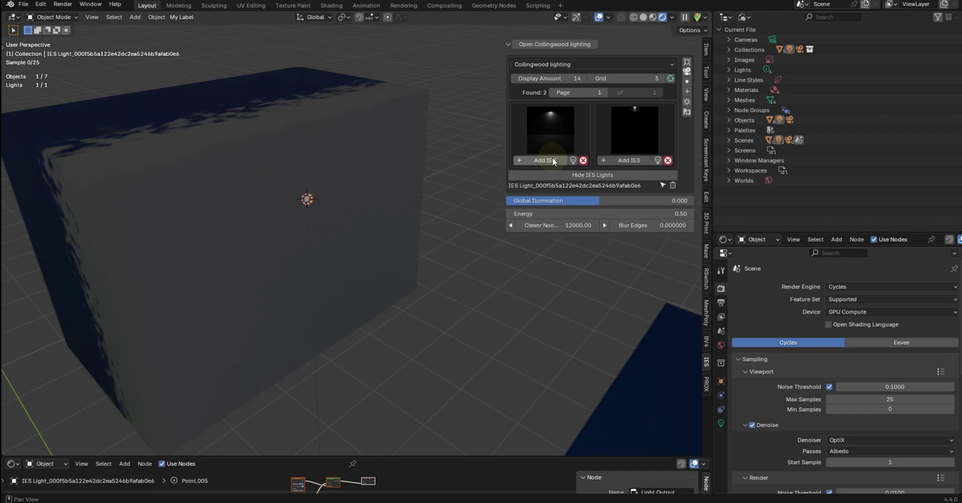
key(g)
key(y)
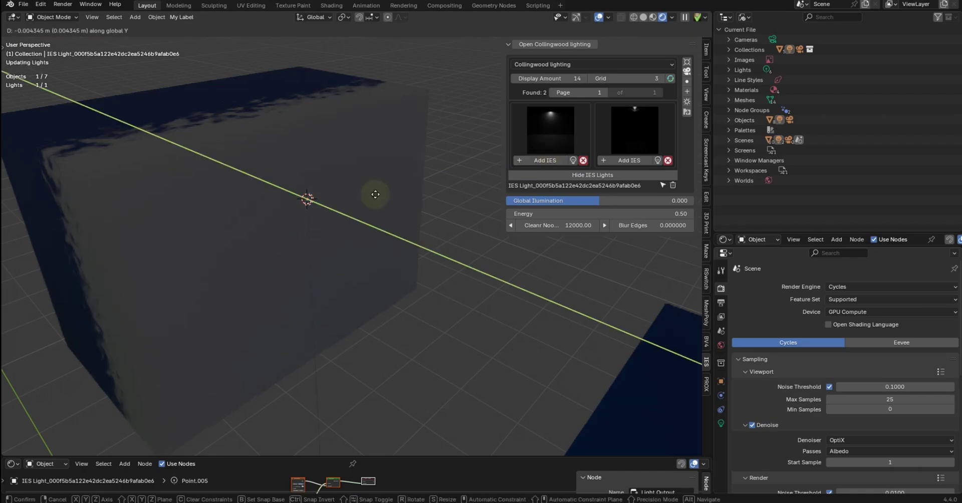
click(376, 195)
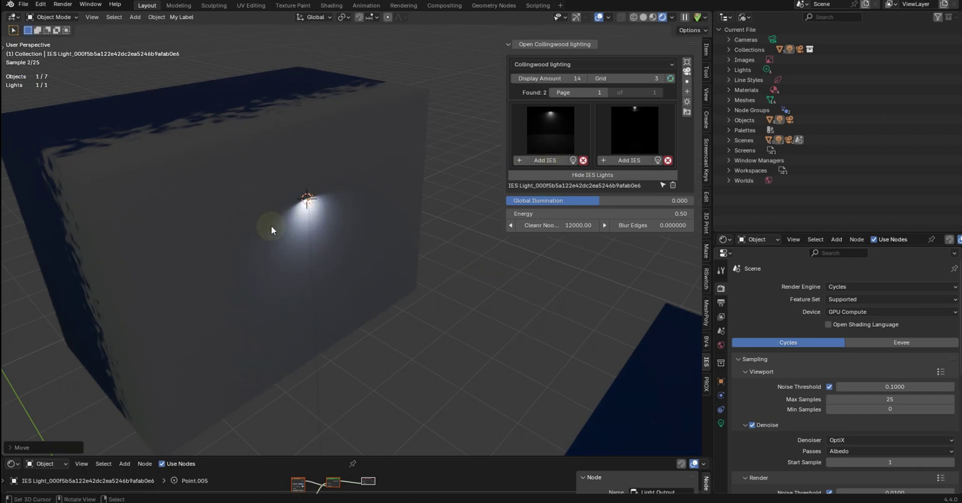
mouse_move(338, 205)
middle_down()
mouse_move(339, 186)
mouse_move(318, 178)
mouse_move(351, 194)
middle_up()
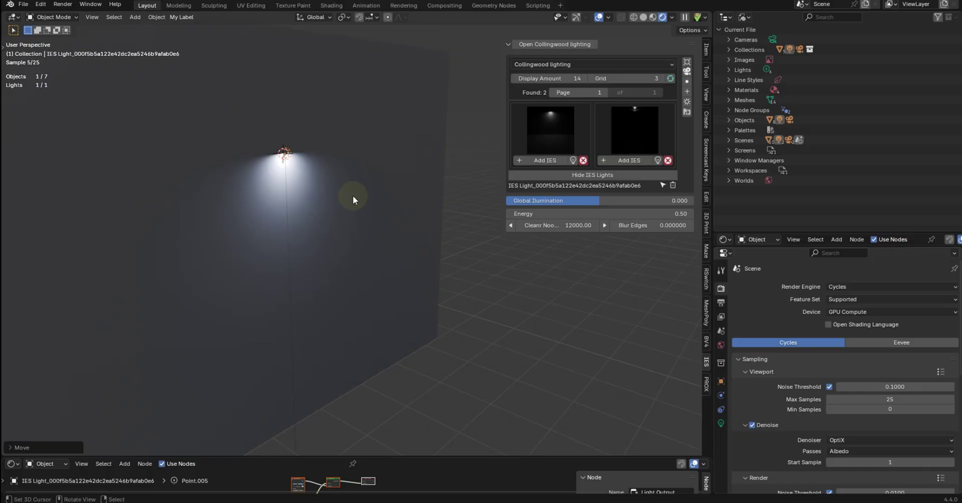
Choose Ghidini Lighting S.r.l, apply the narrow-beam profile, and add a second IES light moved along Y
click(607, 64)
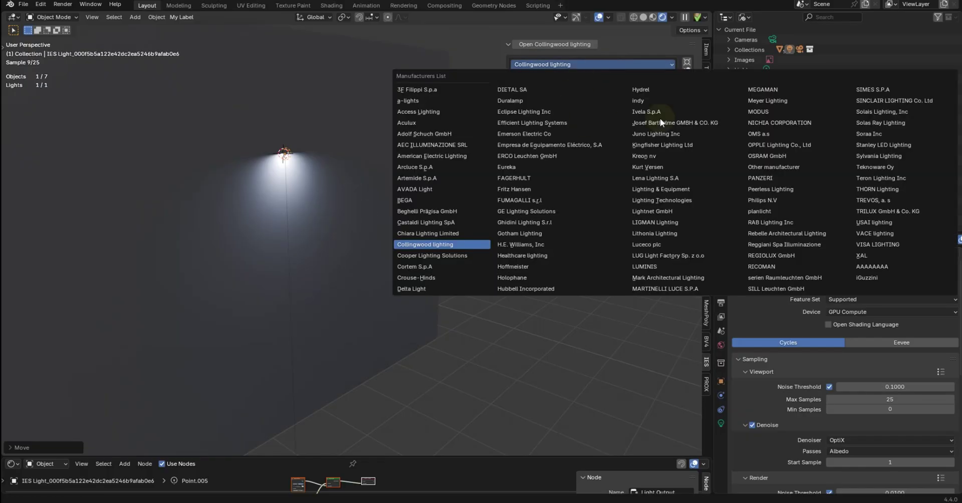
click(510, 224)
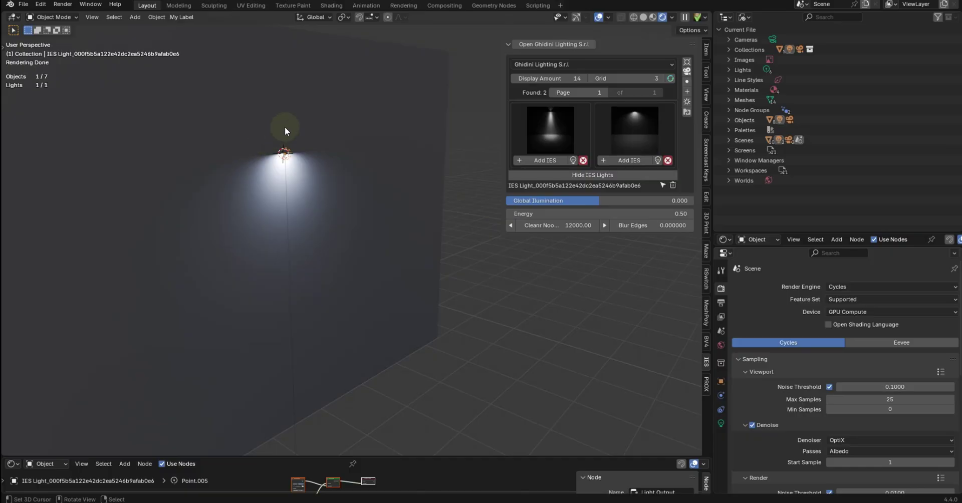
click(573, 160)
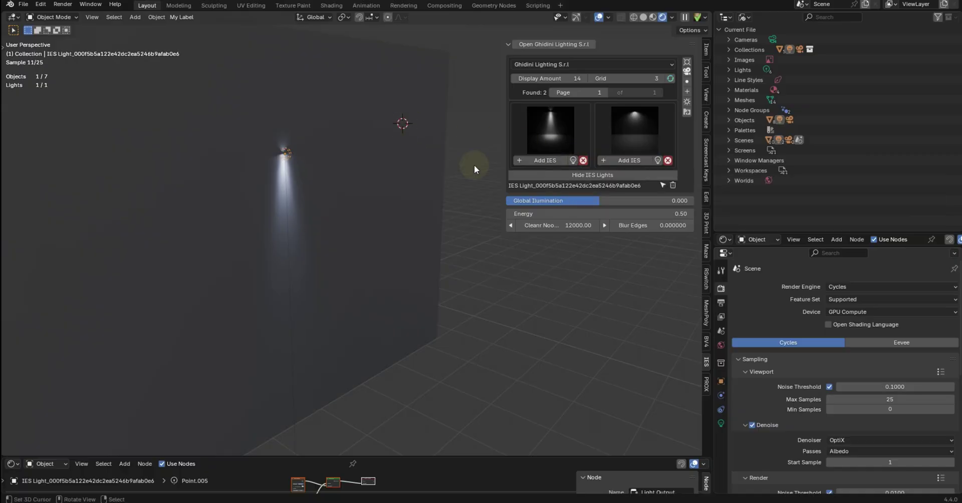
click(536, 159)
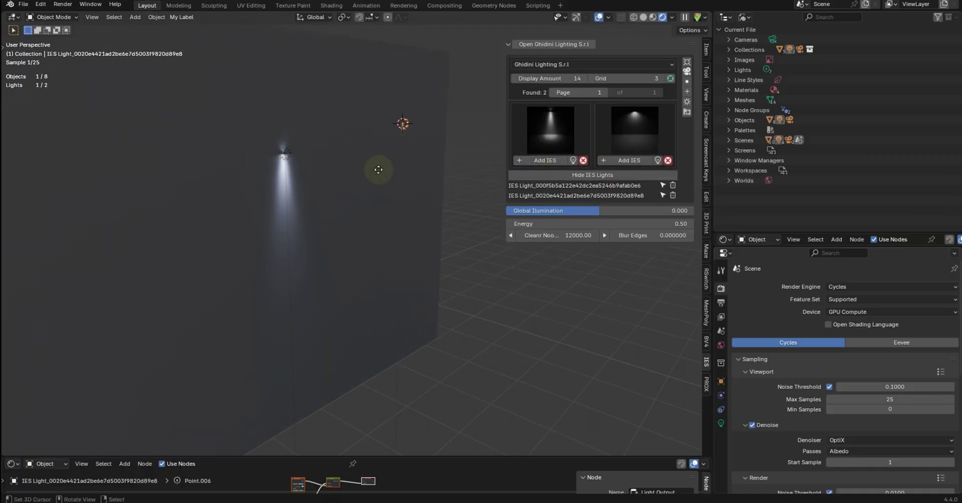
key(g)
key(y)
click(381, 171)
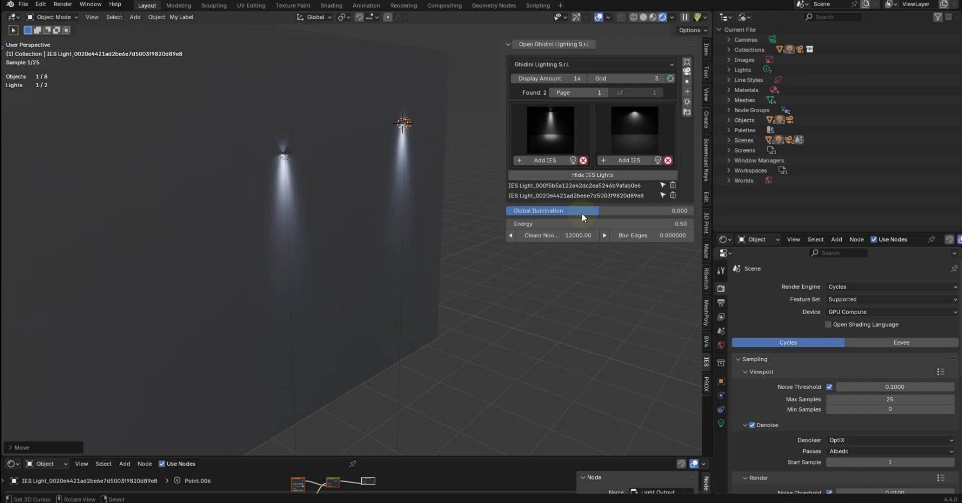
Give the right light the wide, bright Ghidini profile and select each IES light in the list
click(660, 160)
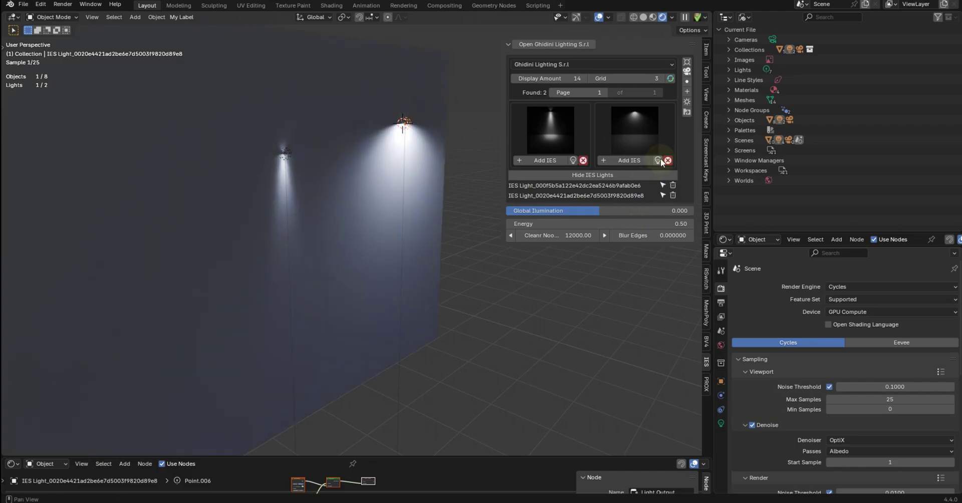
click(573, 160)
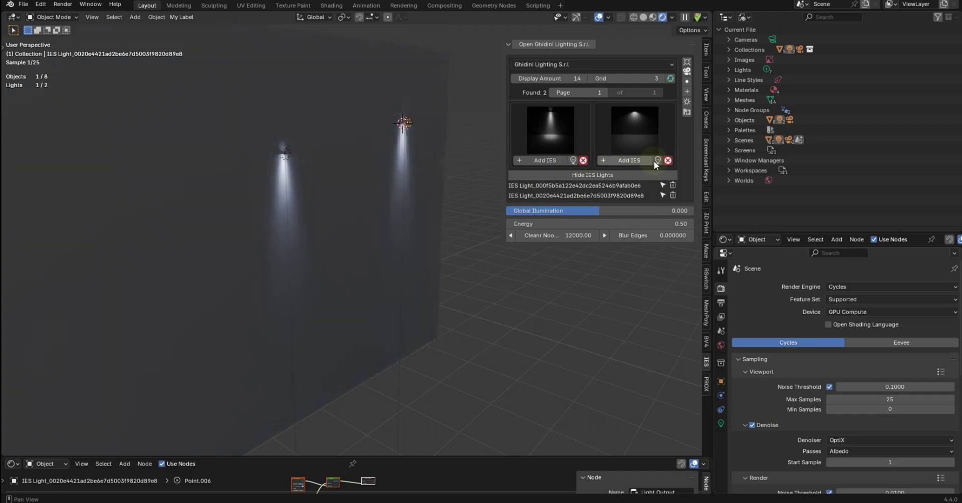
click(657, 161)
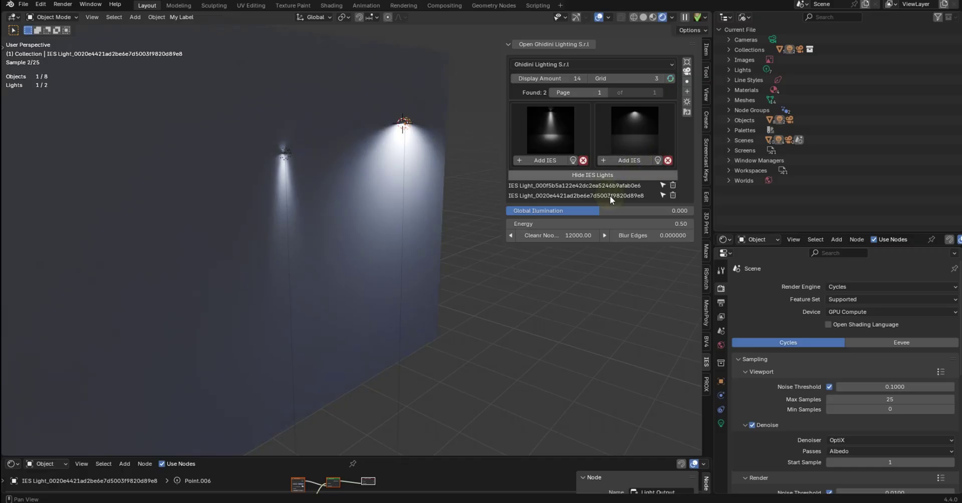
click(663, 186)
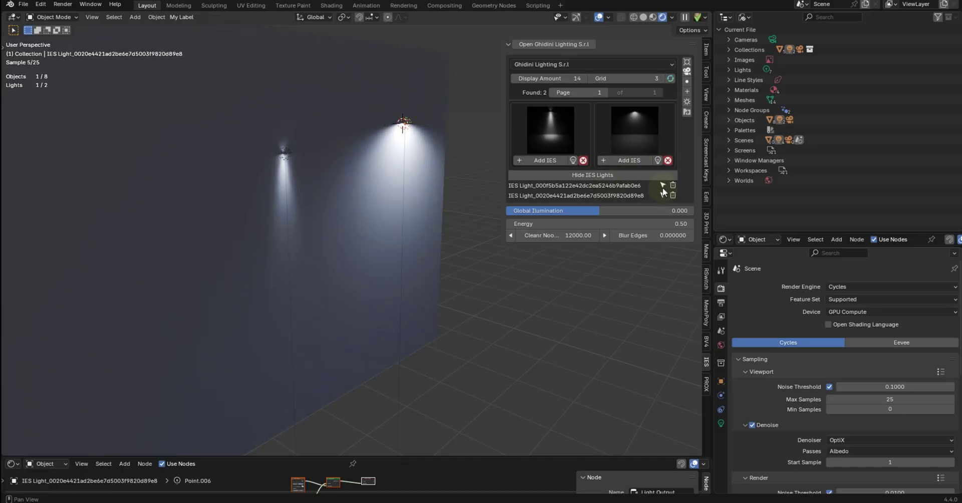
click(664, 195)
Raise Global Illumination to 0.902 and try light energy 15 before returning it to 0.5
mouse_move(609, 209)
mouse_down()
mouse_move(589, 211)
mouse_move(622, 211)
mouse_move(607, 212)
mouse_up()
double_click(609, 224)
text(15)
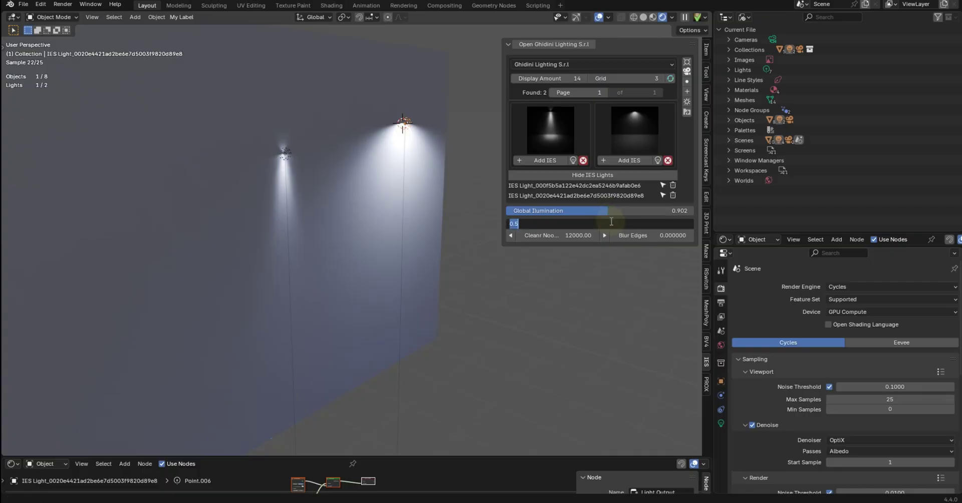
key(Return)
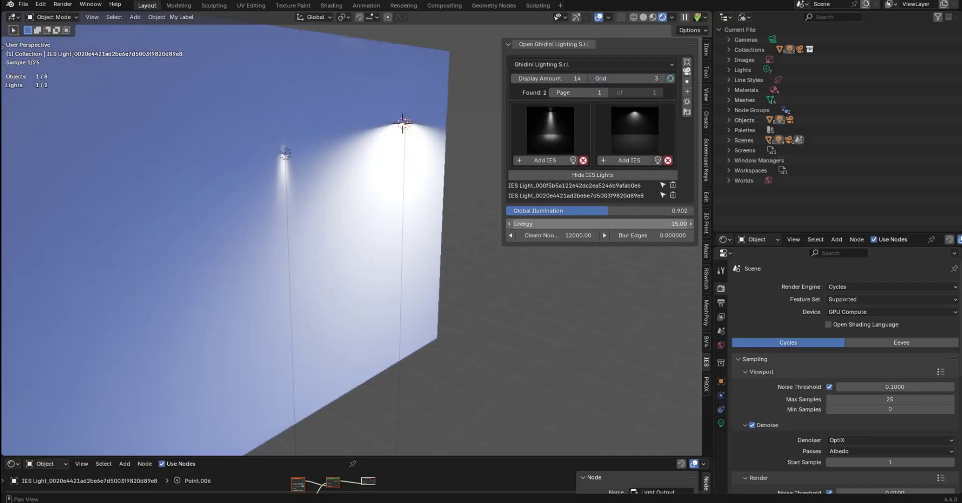
double_click(621, 222)
key(BackSpace)
text(0.5)
key(Return)
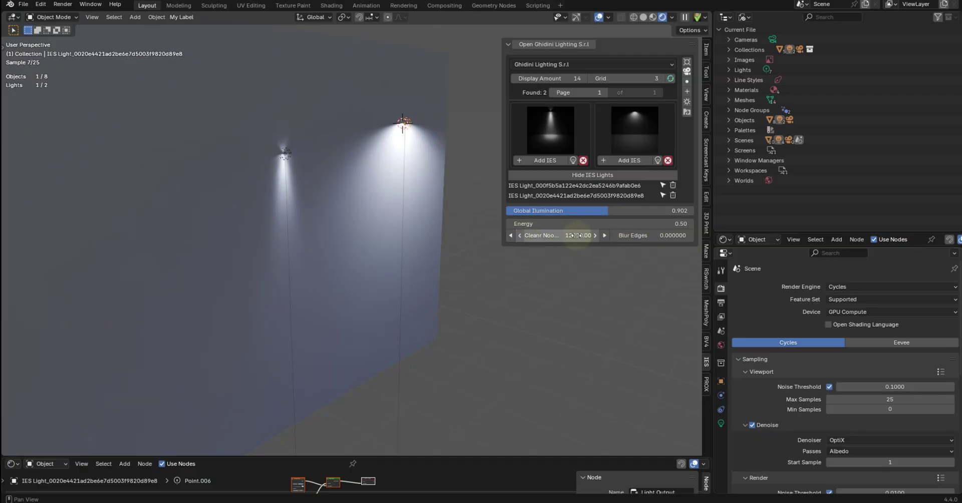
Step the colour preset through LED Lights 5500 and Cloudy sky 7500, then back to 12000
click(511, 236)
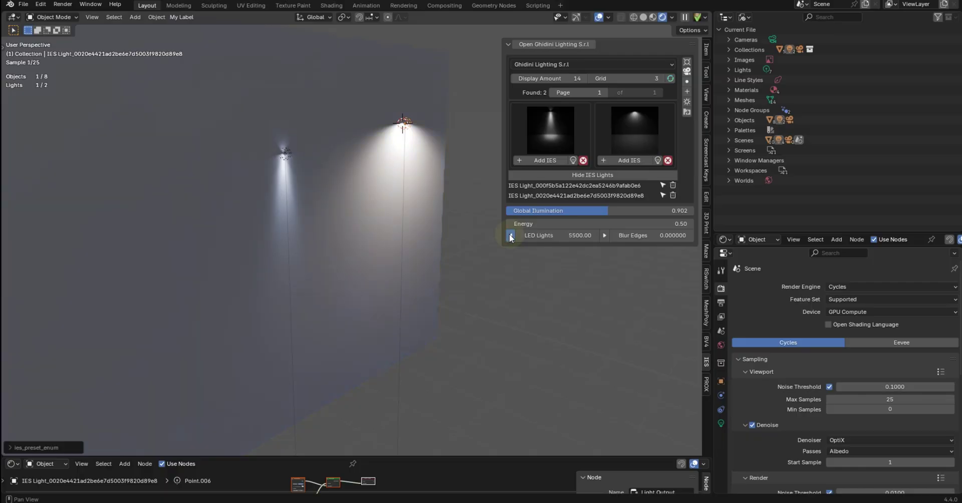
click(510, 235)
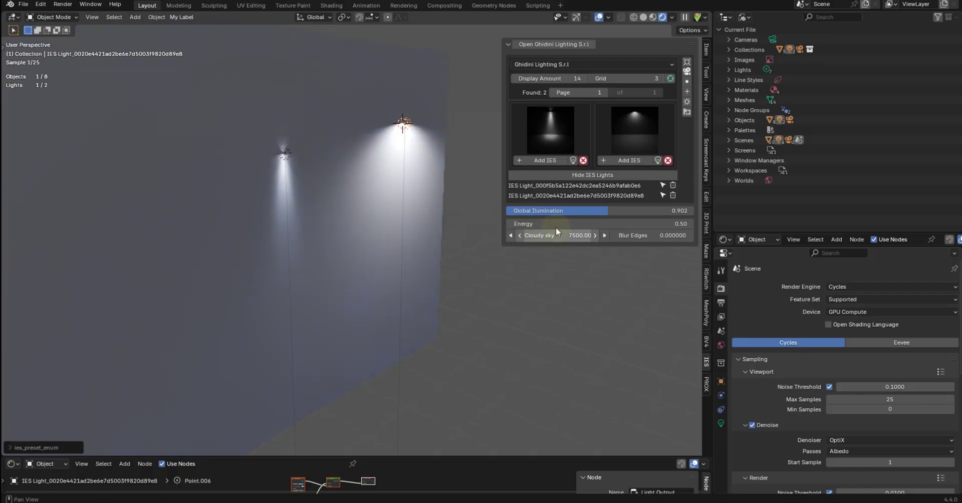
click(605, 235)
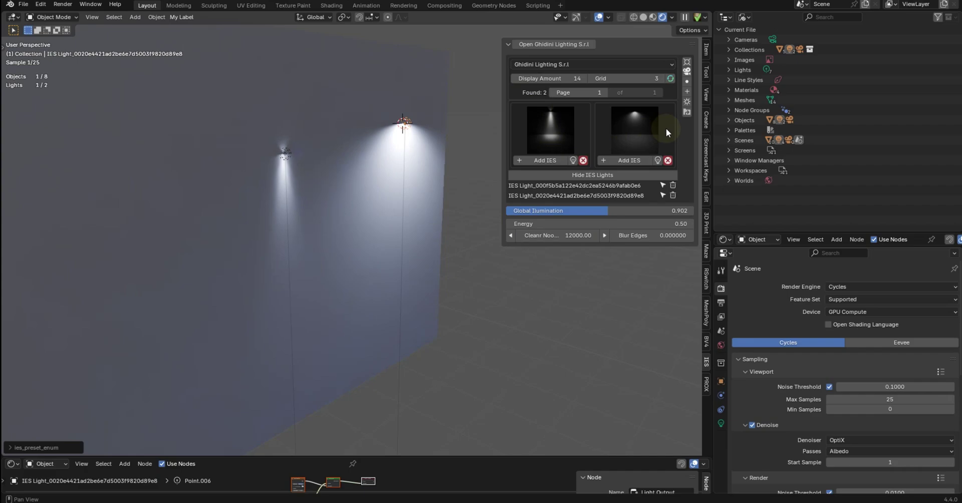
Show the colour-temperature chart, set the temperature to 1500, and cycle presets toward Fire Light 2600
click(687, 102)
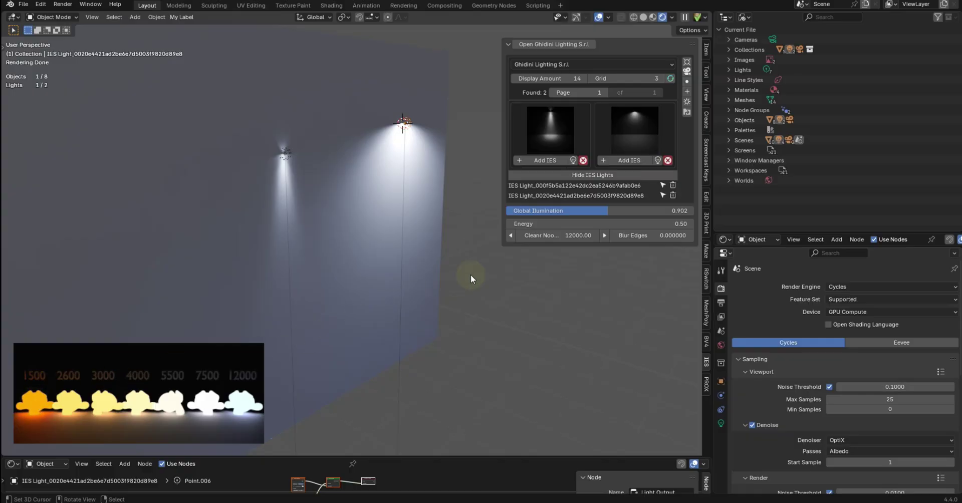
click(547, 235)
text(1500)
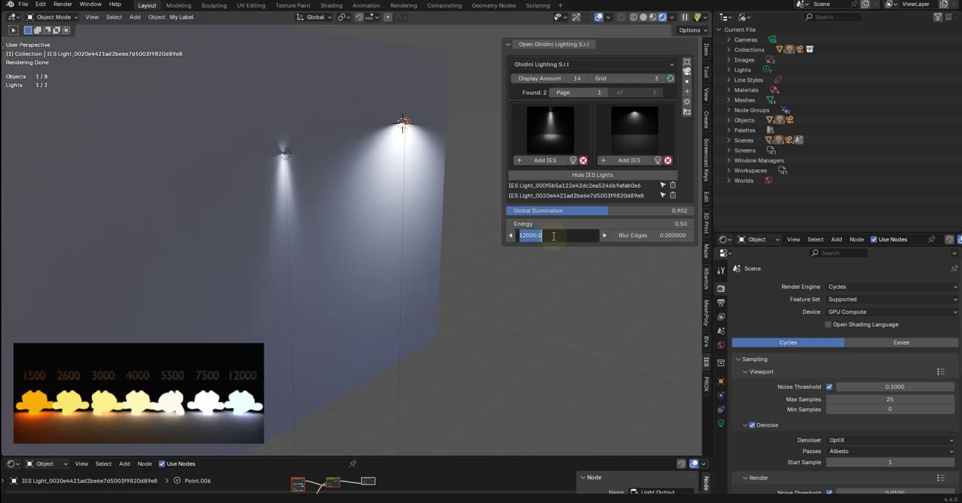
key(Return)
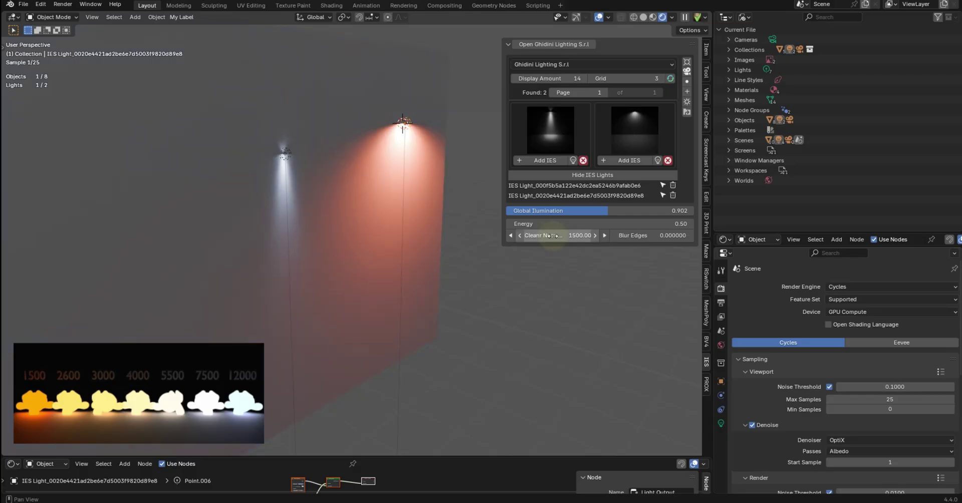
click(511, 236)
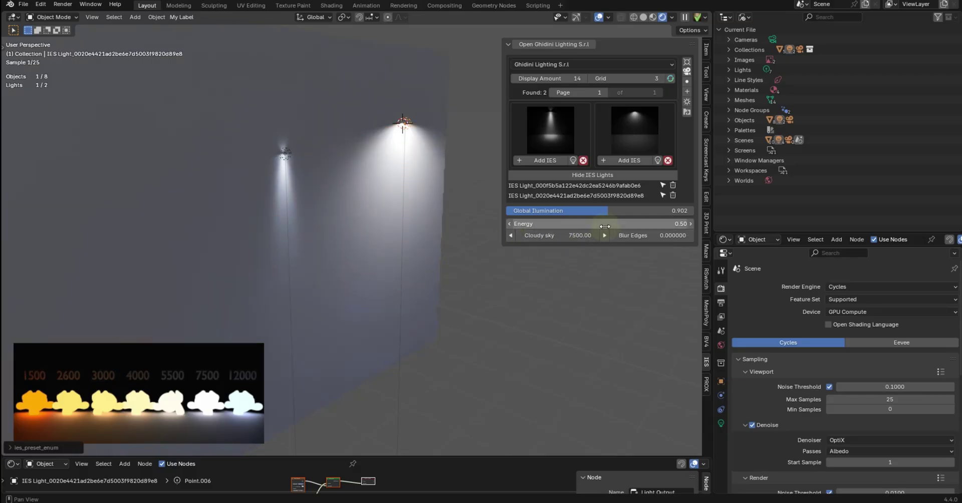
click(605, 235)
click(511, 235)
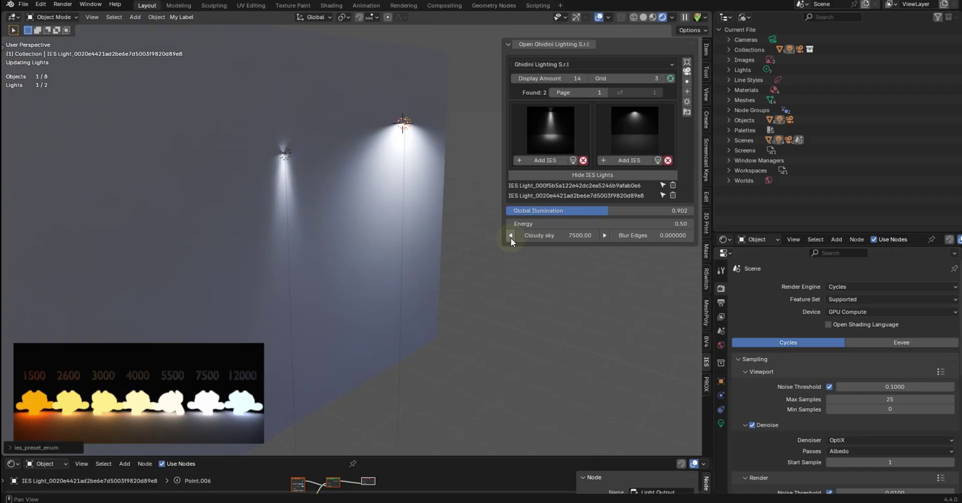
click(511, 236)
click(511, 236)
click(511, 236)
click(510, 236)
click(510, 236)
click(511, 236)
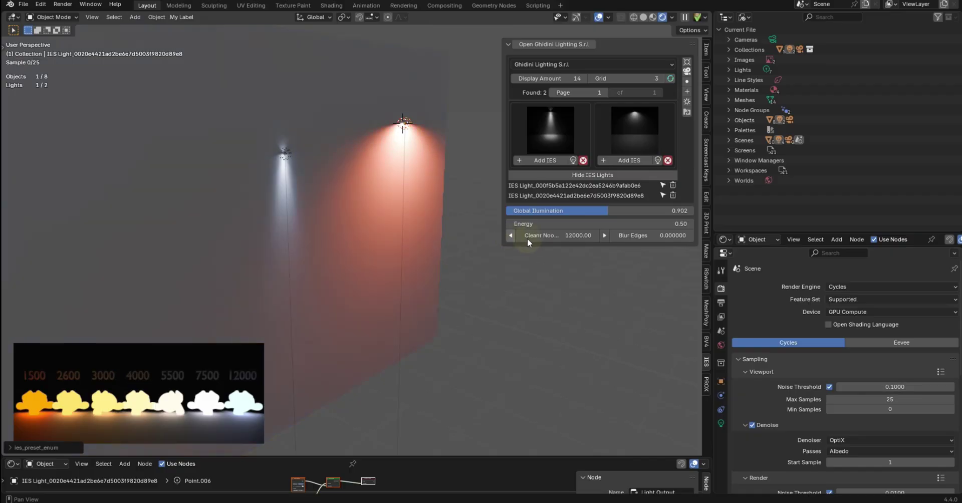
Cycle through Candle Light, 60 Watt bulb and Fluorescents 4000, ending on Cloudy sky 7500
click(604, 235)
click(605, 236)
click(605, 236)
click(605, 236)
click(605, 236)
click(605, 237)
click(605, 236)
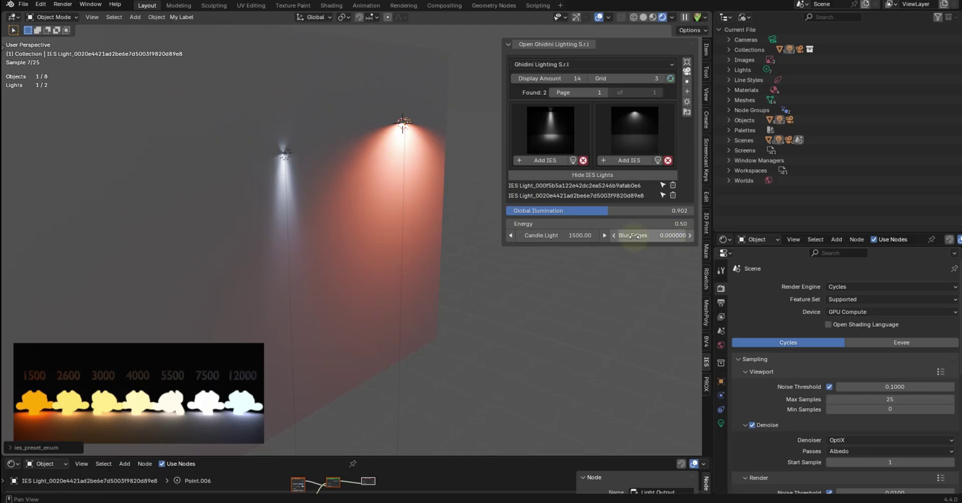
click(605, 235)
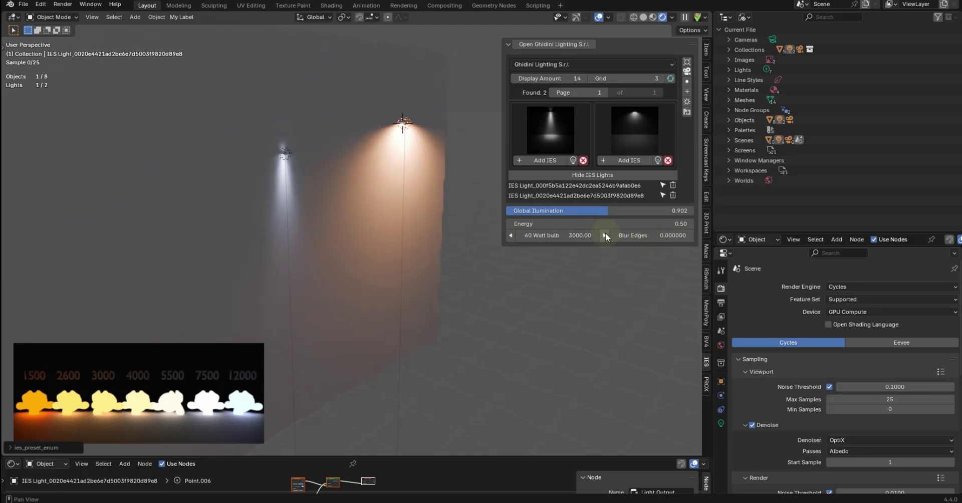
click(605, 234)
click(606, 235)
click(606, 235)
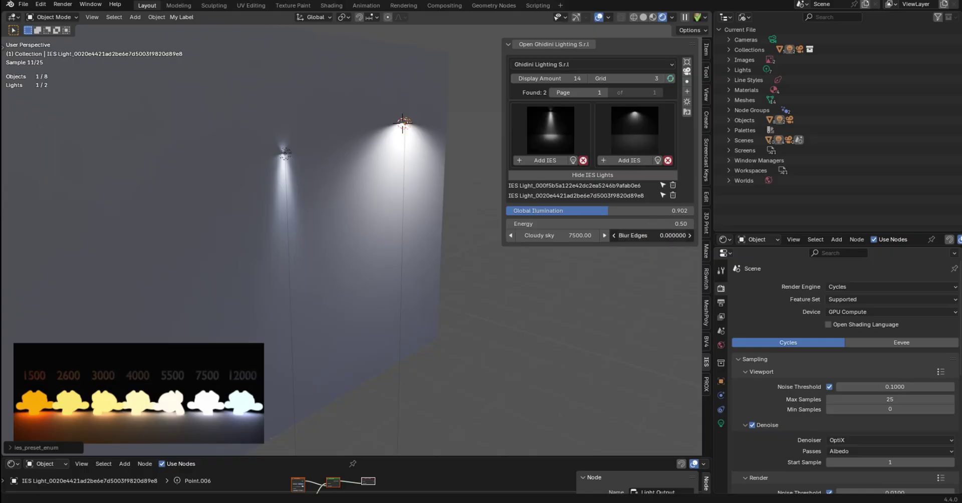
Raise the right light's Blur Edges from 0 to about 0.19
mouse_move(652, 235)
mouse_down()
mouse_move(674, 236)
mouse_move(659, 235)
mouse_up()
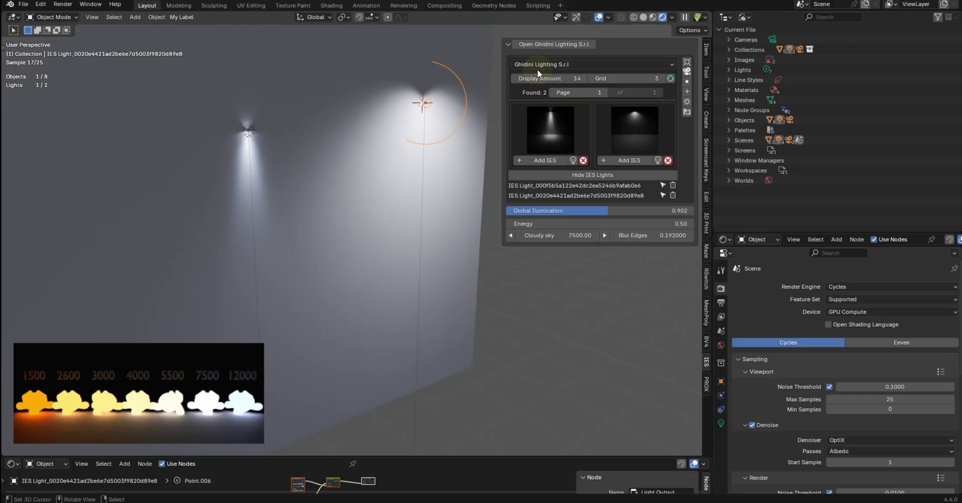
Choose Efficient Lighting Systems in the IES gallery and open its folder on disk
click(560, 66)
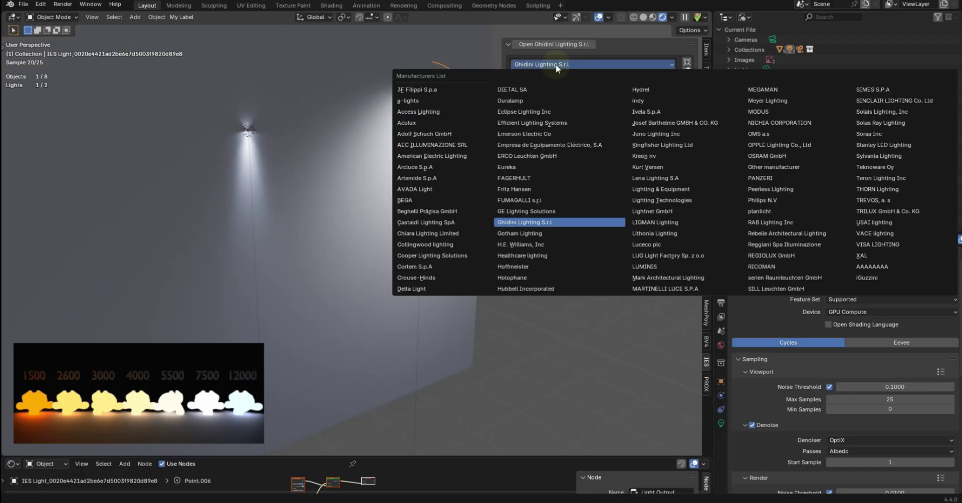
click(522, 122)
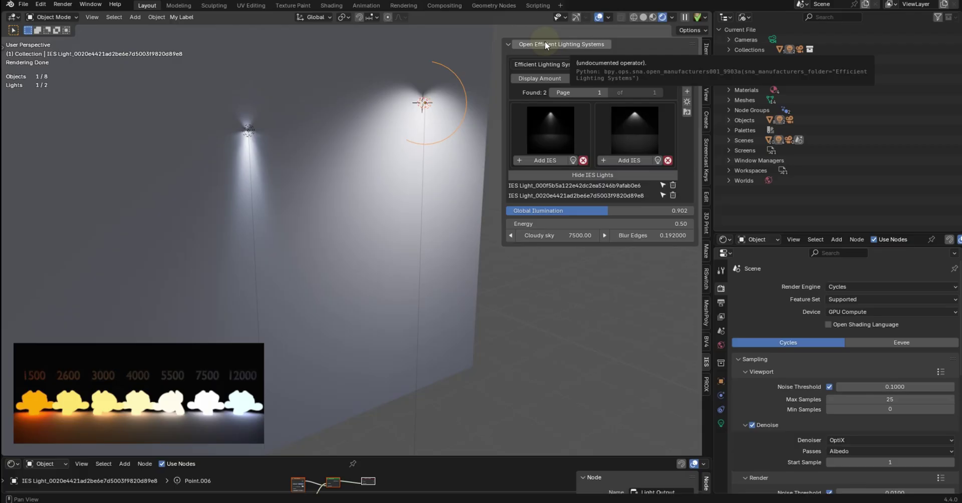
click(576, 43)
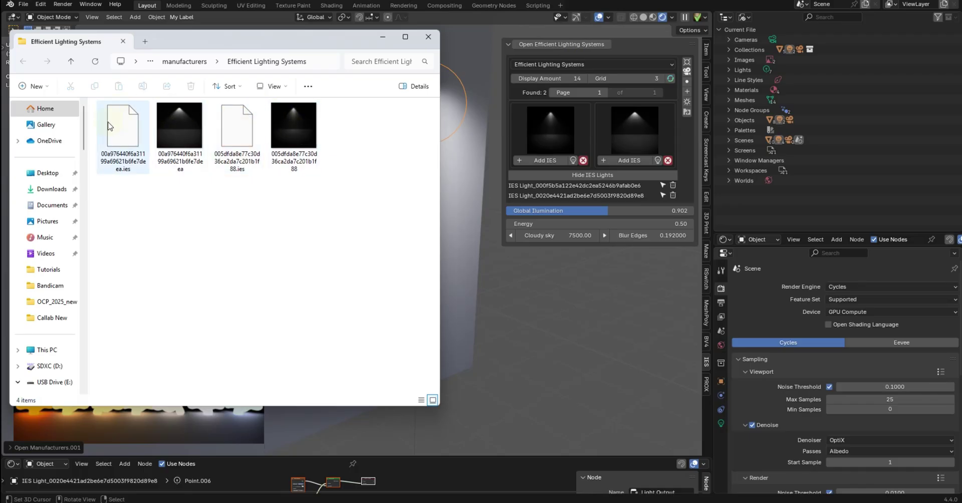
Check a preview image's options, then select the first .ies profile in the folder
mouse_move(179, 121)
mouse_down()
mouse_move(190, 128)
mouse_move(175, 130)
mouse_move(167, 113)
mouse_up()
right_click(166, 113)
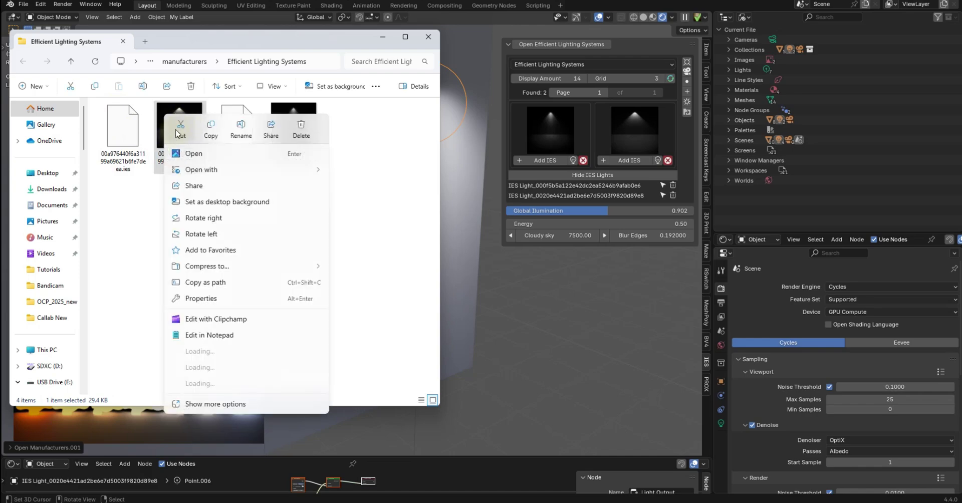
click(166, 151)
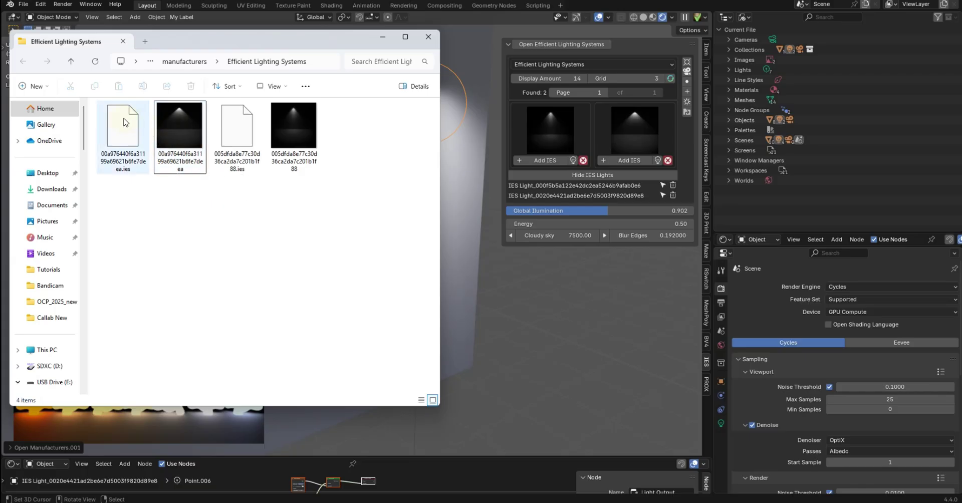
click(127, 167)
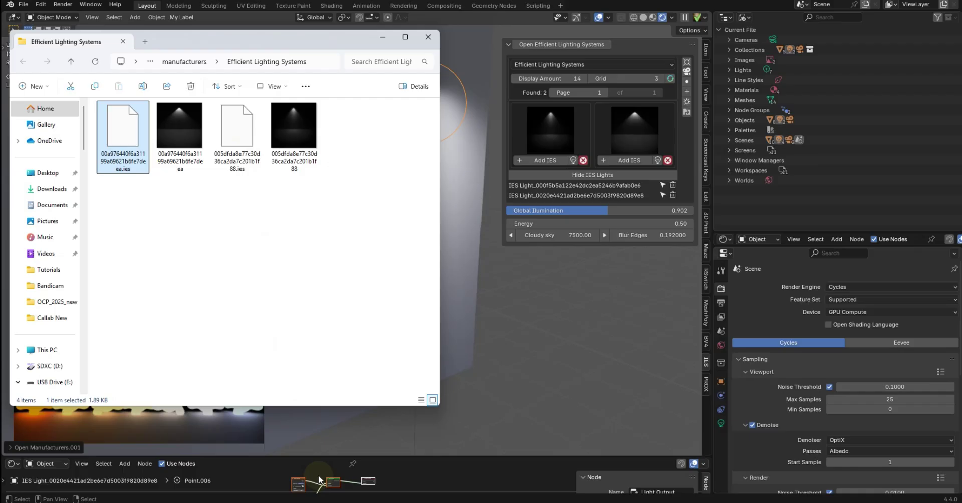
Enlarge the node editor to inspect the IES Texture and Blackbody nodes feeding Emission, then shrink it back
drag(323, 457, 326, 158)
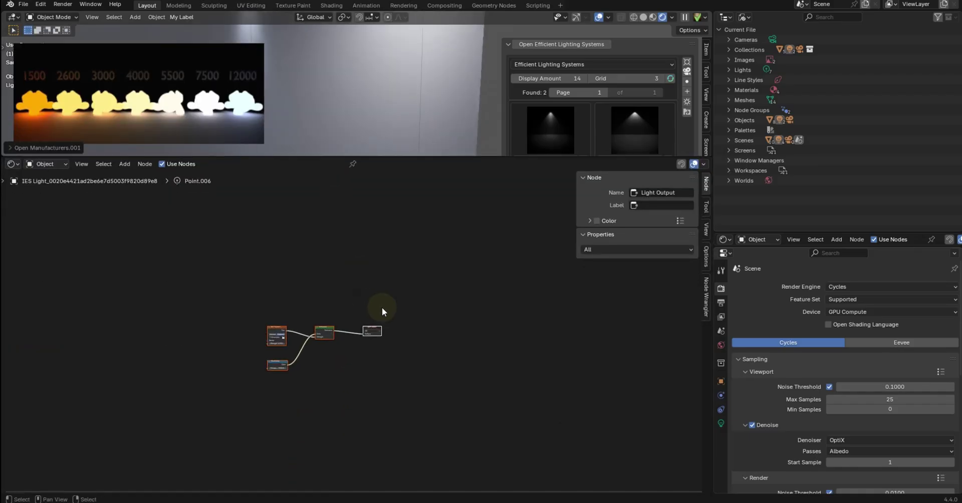
scroll(383, 308, up, 3)
scroll(389, 311, up, 3)
ctrl+middle_drag(402, 305, 164, 263)
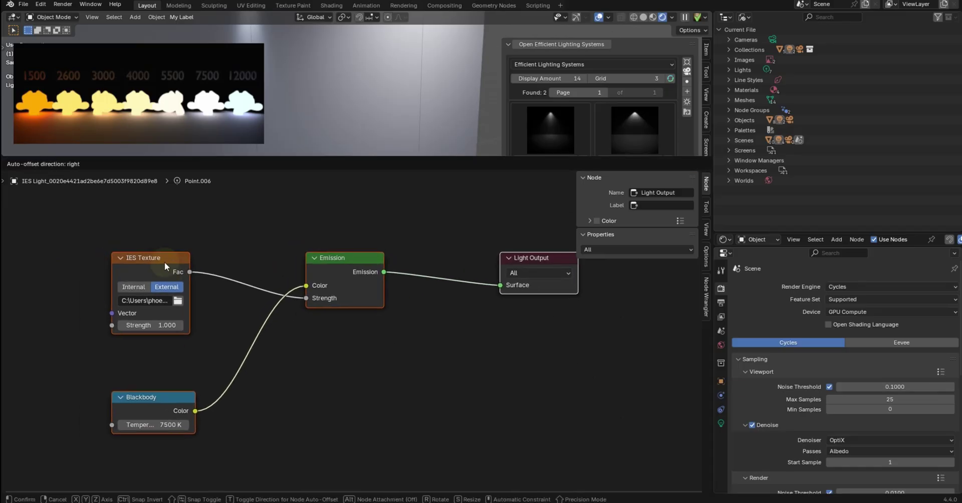
click(161, 261)
drag(254, 156, 361, 485)
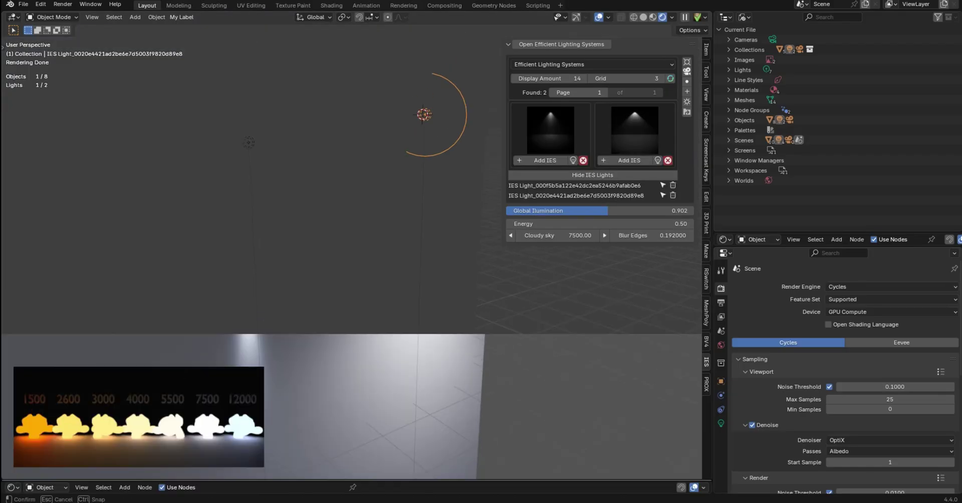
scroll(310, 210, down, 5)
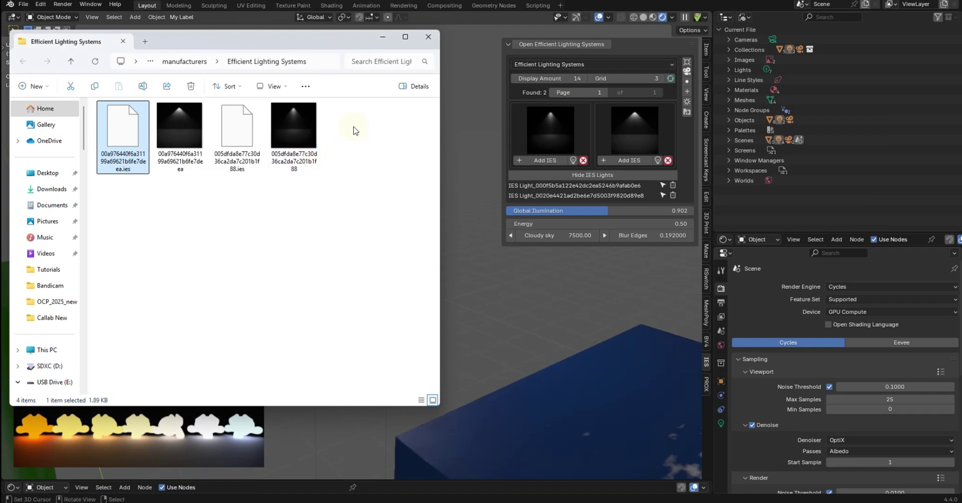
Move the Efficient Lighting Systems Explorer window lower and to the right
drag(351, 40, 381, 82)
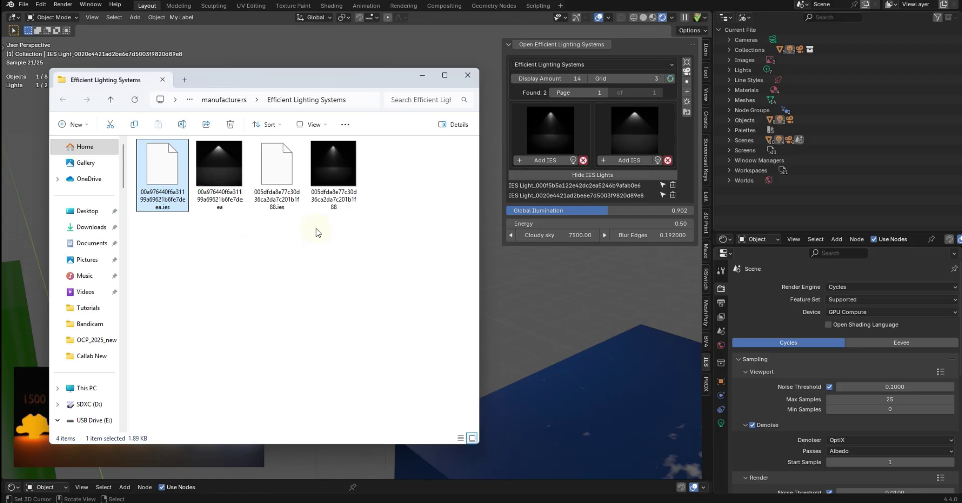
Close the Efficient Lighting Systems window, open the manufacturers folder, and delete the AAAAAAAA folder
click(469, 75)
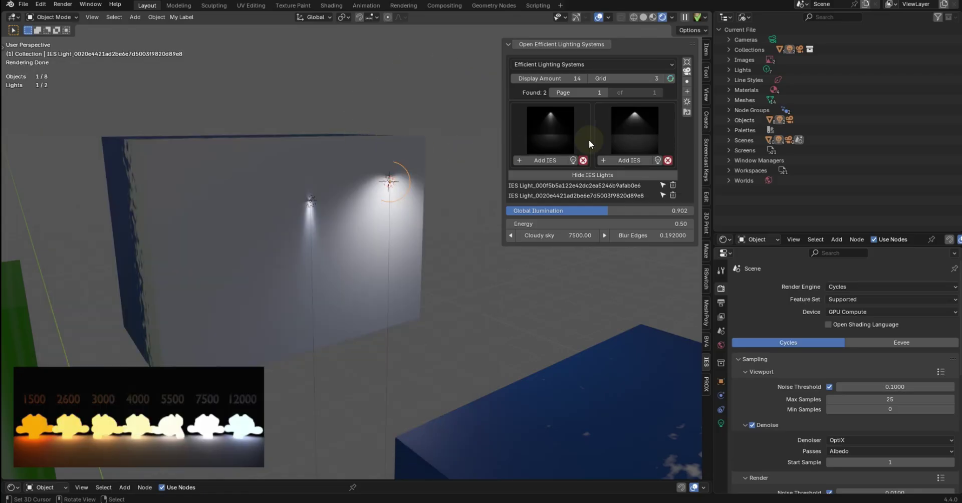
click(687, 112)
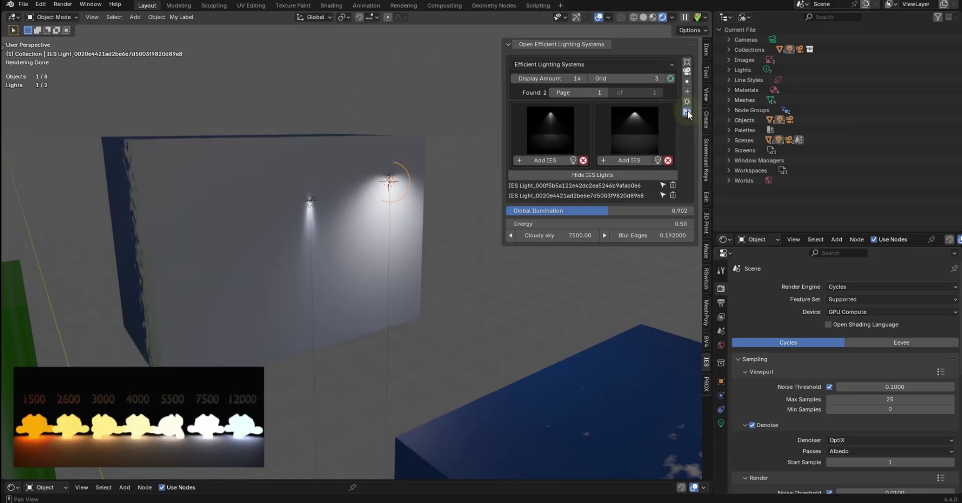
scroll(301, 257, down, 12)
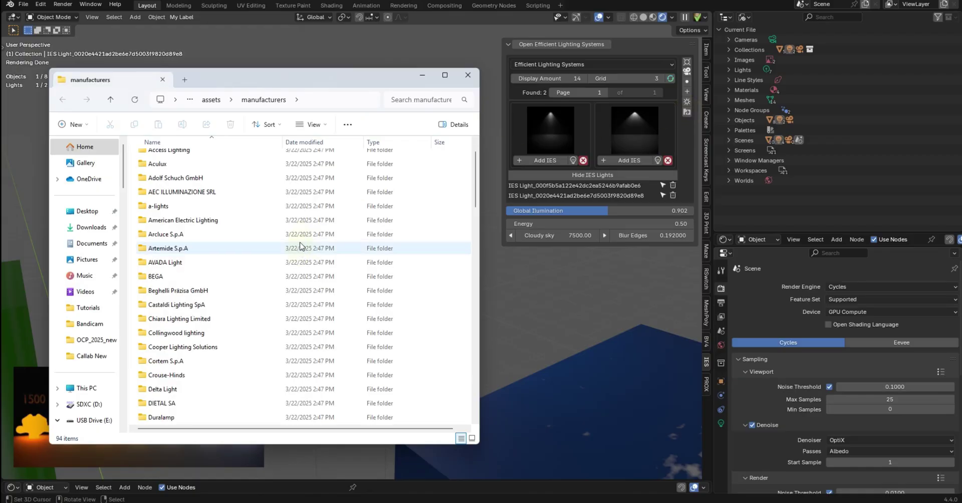
scroll(302, 257, down, 10)
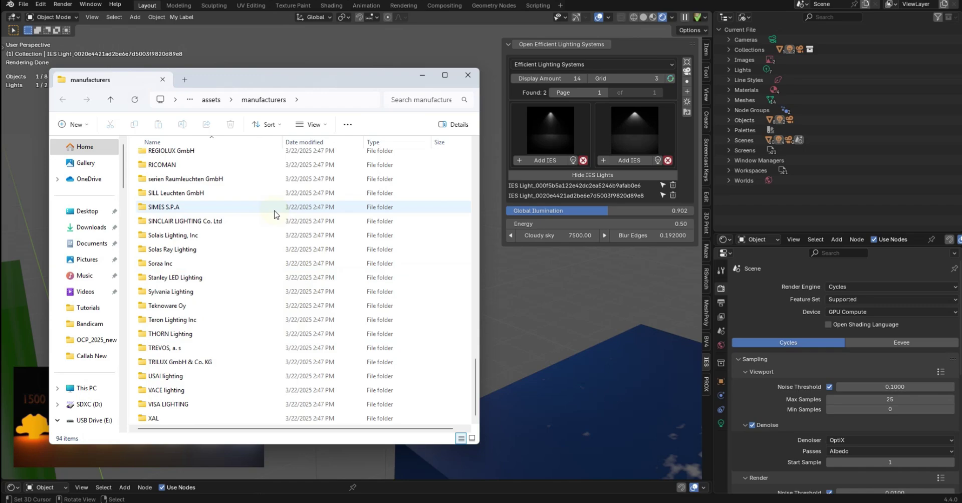
drag(475, 384, 491, 157)
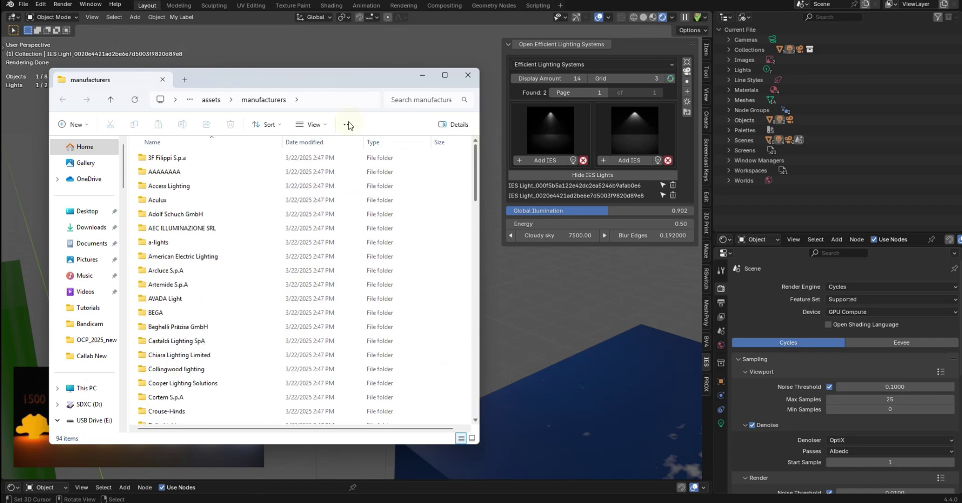
right_click(179, 173)
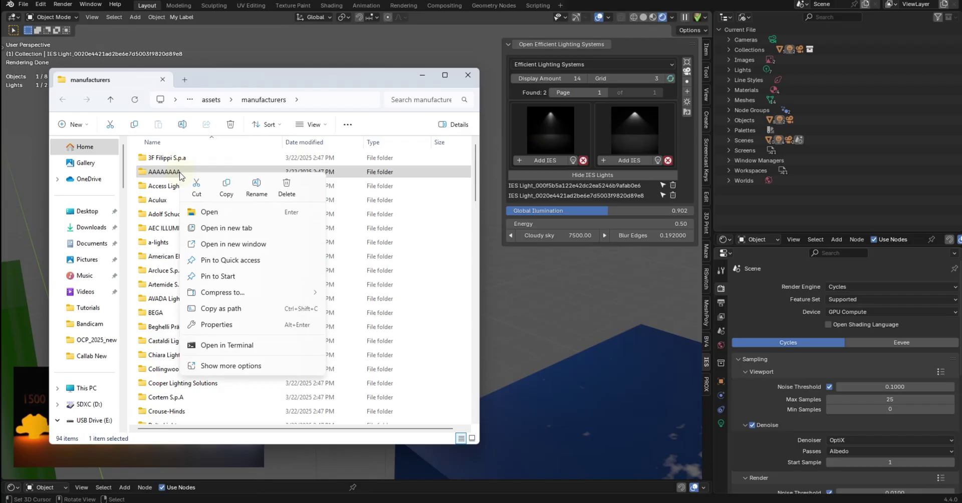
click(287, 187)
Create a new folder named '2025 Lights iGuzzini' in manufacturers, open it, and go back
right_click(415, 193)
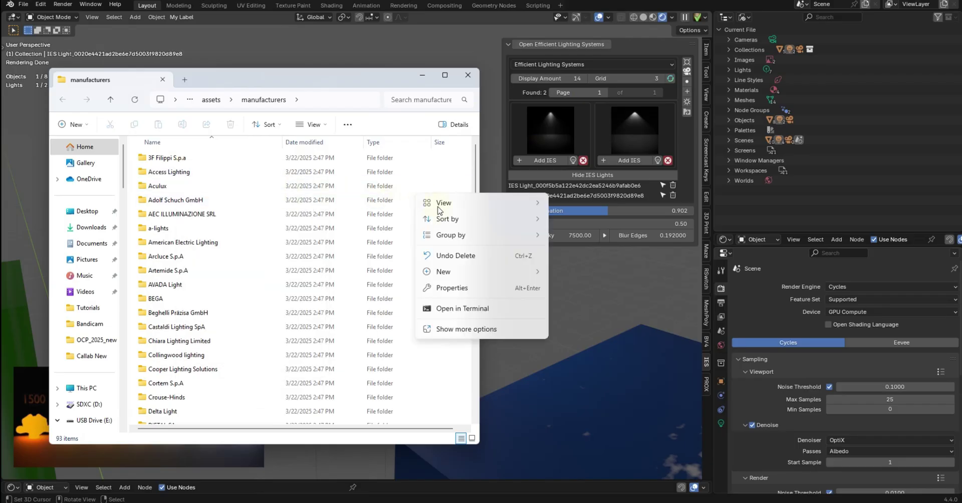
mouse_move(444, 272)
click(597, 274)
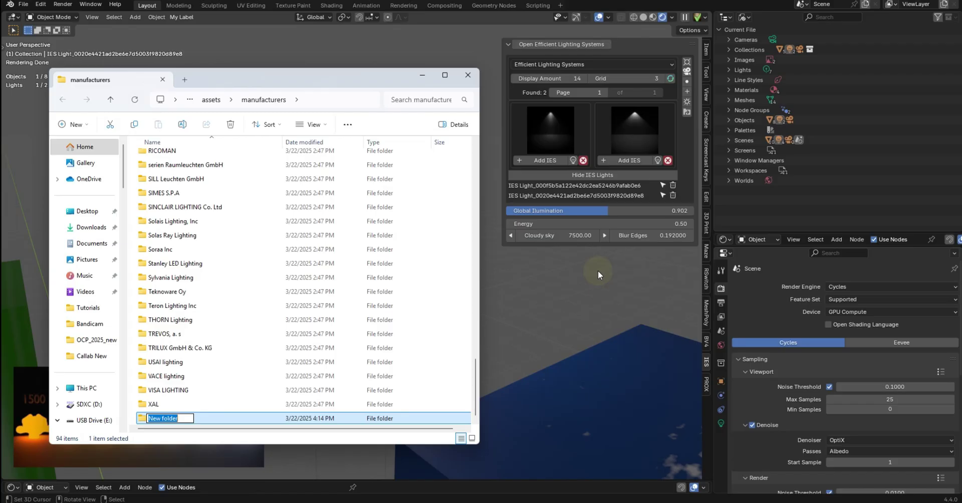
text(2025 Lights iGuzzini)
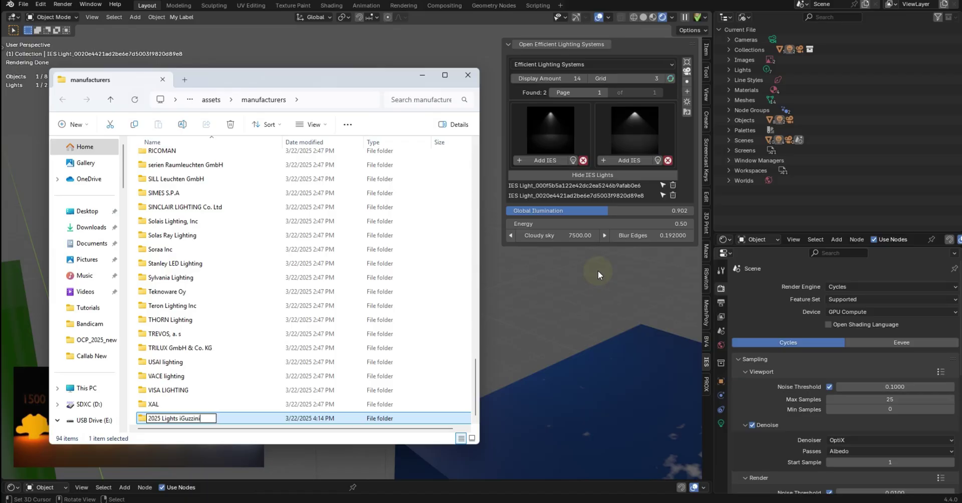
key(Return)
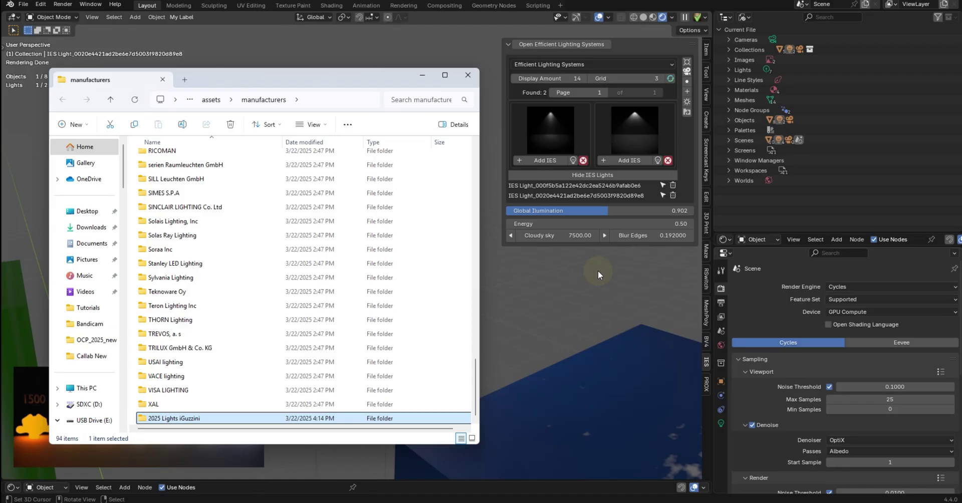
double_click(247, 420)
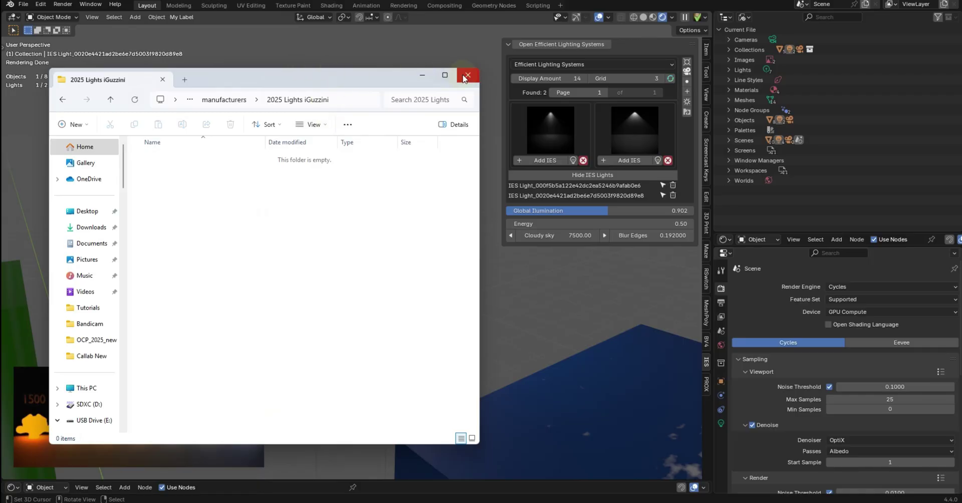
click(63, 100)
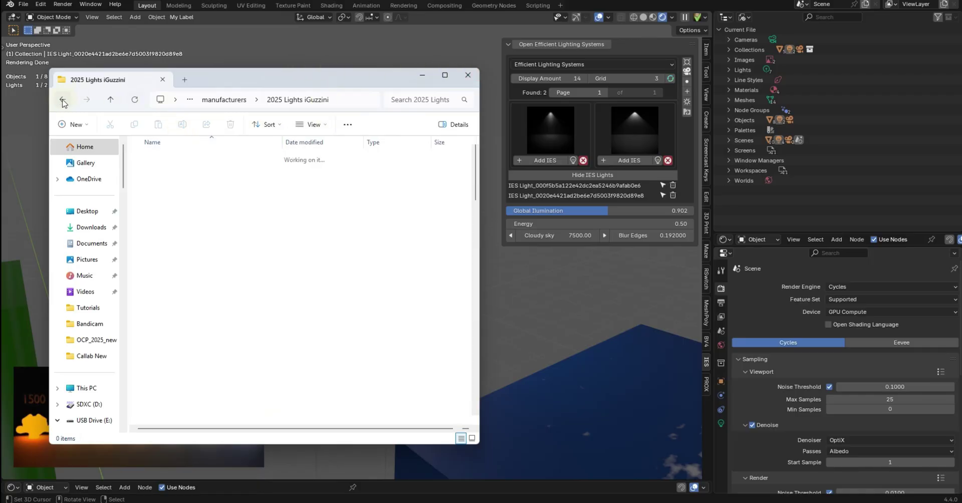
Save the scene, reopen Untitled.blend from Recent Files, and show the IES manufacturers list
click(468, 76)
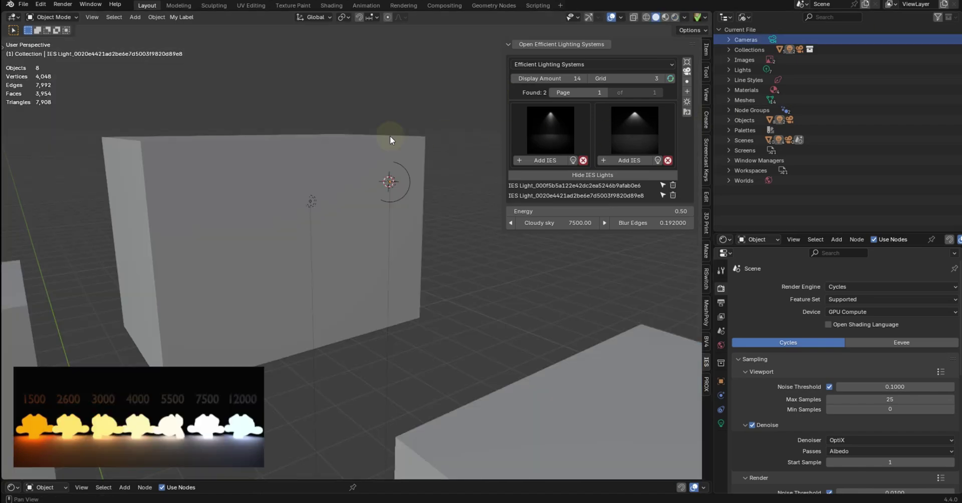
mouse_move(363, 185)
middle_down()
mouse_move(390, 177)
mouse_move(371, 186)
middle_up()
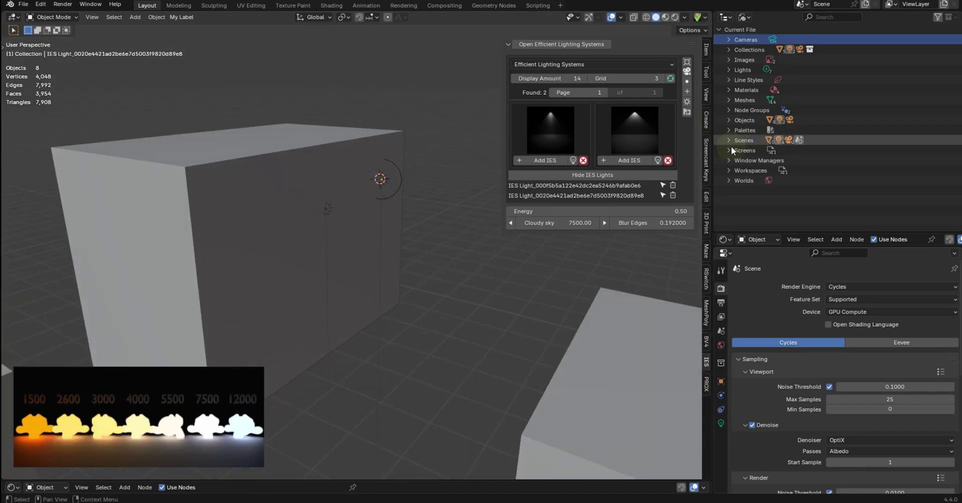
key(ctrl+s)
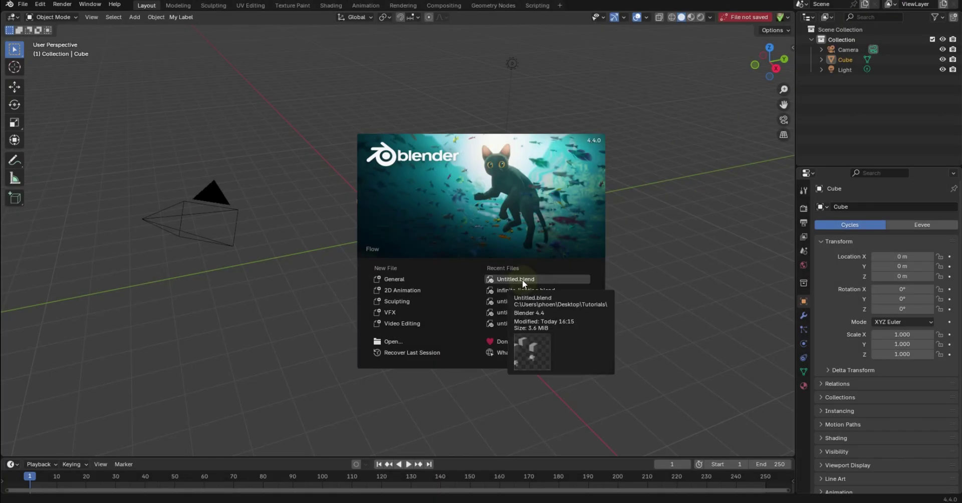
click(522, 280)
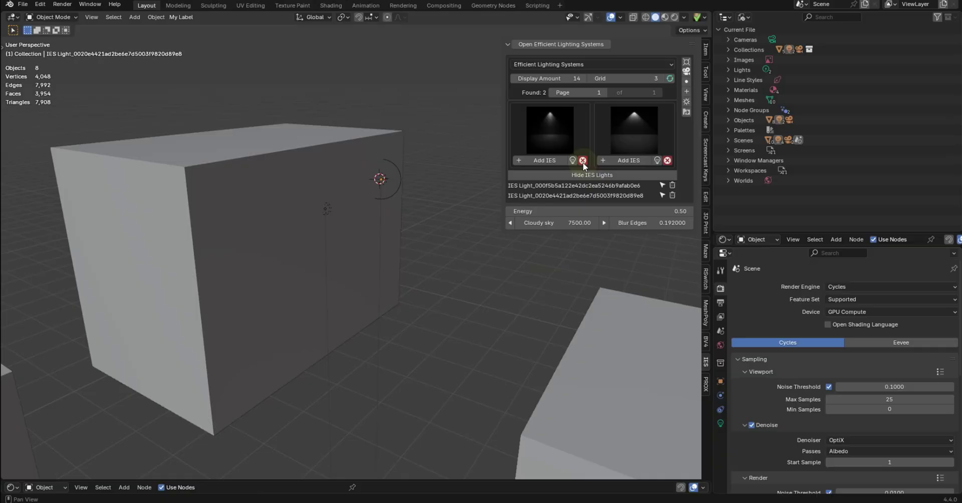
click(657, 65)
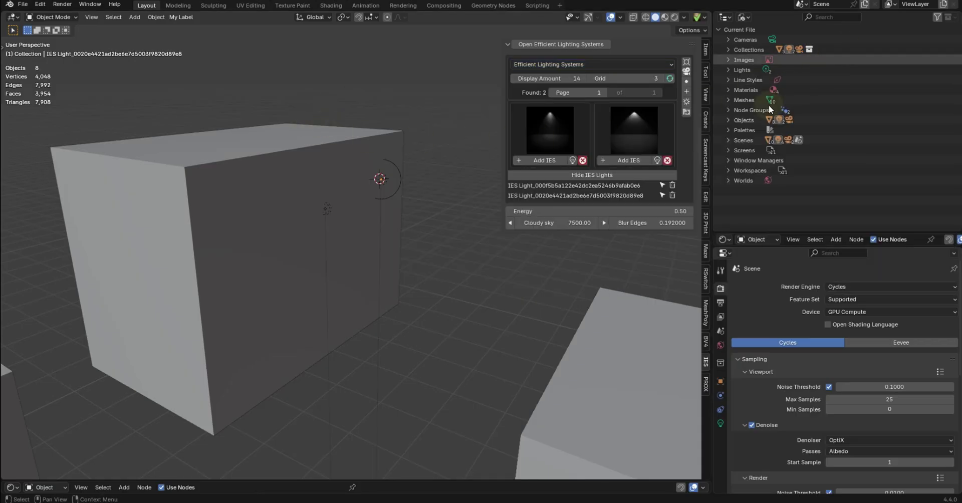
Switch the IES library to 2025 Lights iGuzzini and open its empty folder beside Blender
click(606, 65)
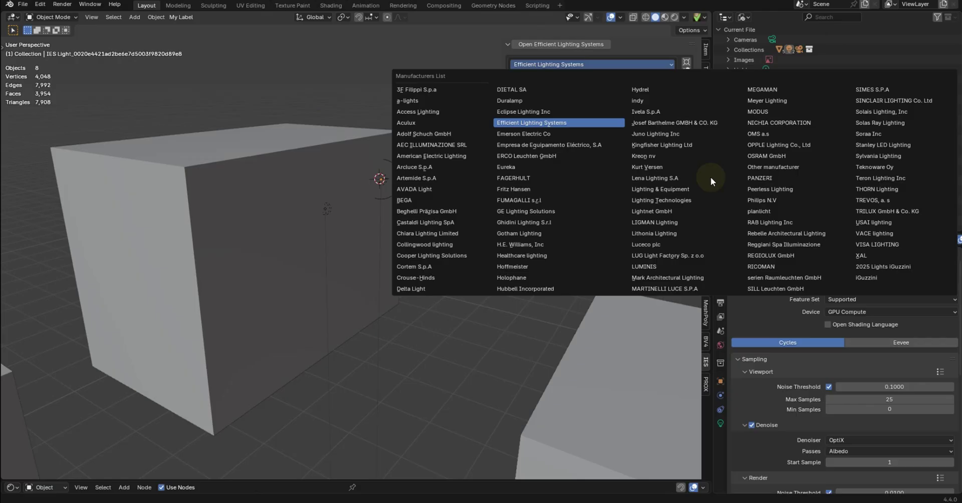
click(898, 266)
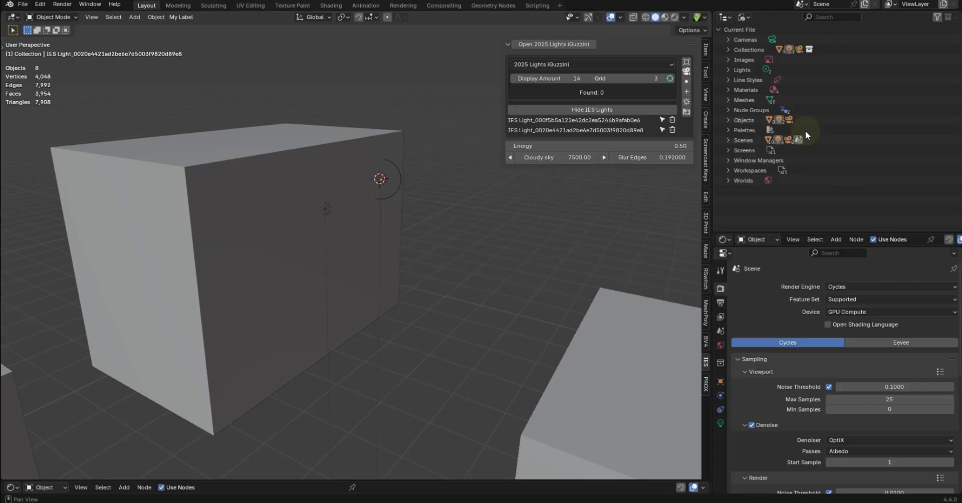
click(582, 44)
drag(381, 76, 798, 74)
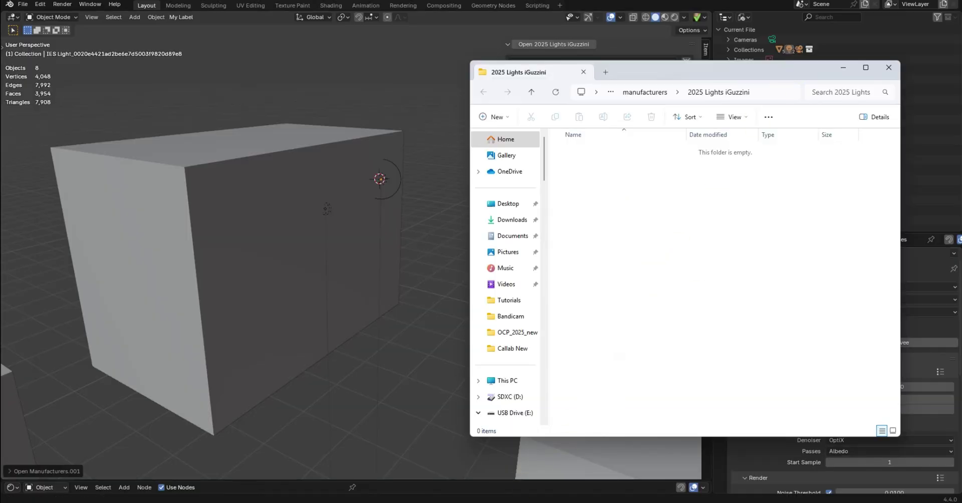
Select the 99 downloaded IES and JPG files, move them into 2025 Lights iGuzzini, and close the download window
mouse_move(461, 502)
click(449, 471)
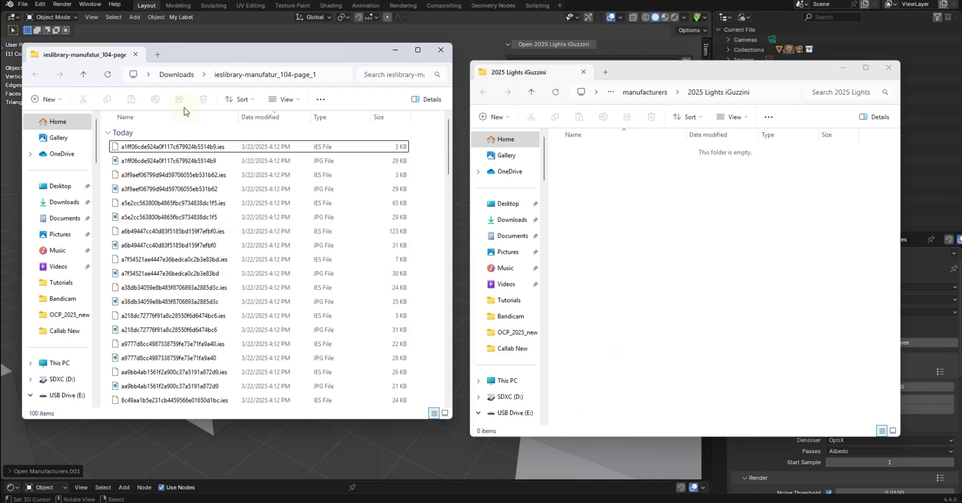
click(132, 148)
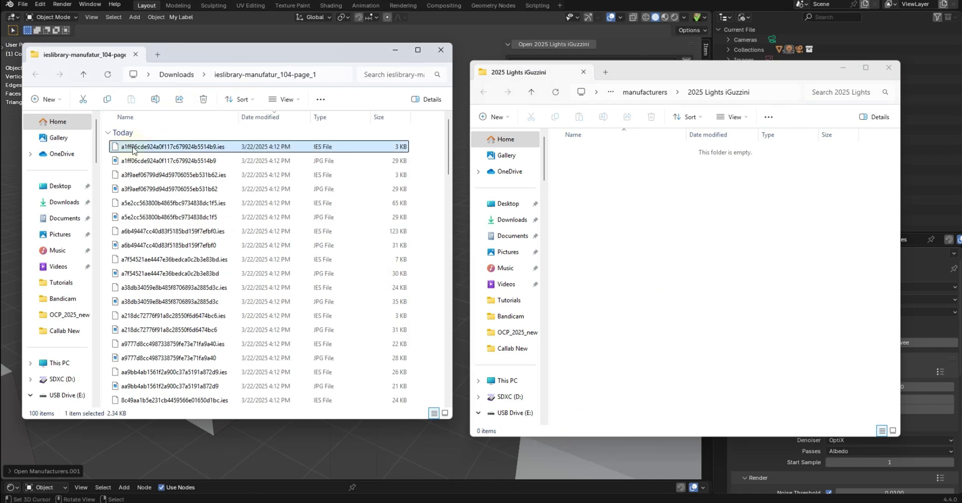
key(Down)
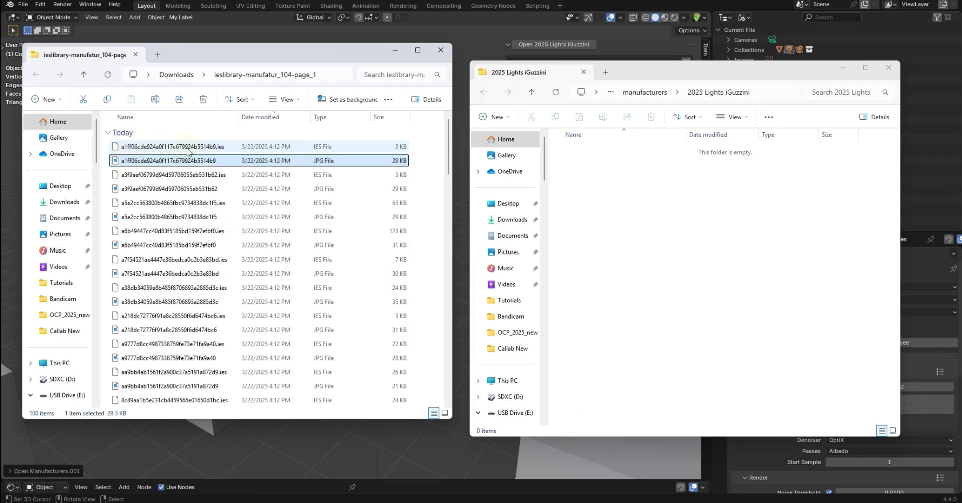
key(shift+Down)
key(shift+Down)
key(shift+Down)
key(shift+Down)
key(shift+Down)
key(shift+Down)
key(shift+Down)
key(shift+Down)
key(shift+Down)
key(shift+Down)
key(shift+Down)
key(shift+Down)
key(shift+Down)
key(shift+Down)
key(shift+Down)
key(shift+Down)
key(shift+Down)
key(shift+Down)
key(shift+Down)
key(shift+Down)
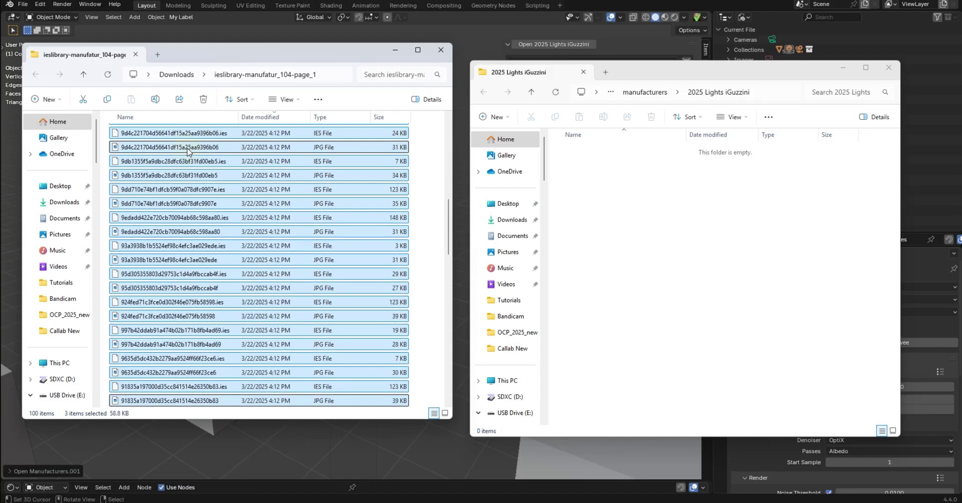
key(shift+Down)
key(shift+Down)
key(shift+Down)
key(shift+Down)
key(shift+Down)
key(shift+Down)
key(shift+Down)
key(shift+Down)
key(shift+Down)
key(shift+Down)
key(shift+Down)
key(shift+Down)
key(shift+Down)
key(shift+Down)
key(shift+Down)
key(shift+Down)
key(shift+Down)
key(shift+Down)
key(shift+Down)
key(shift+Down)
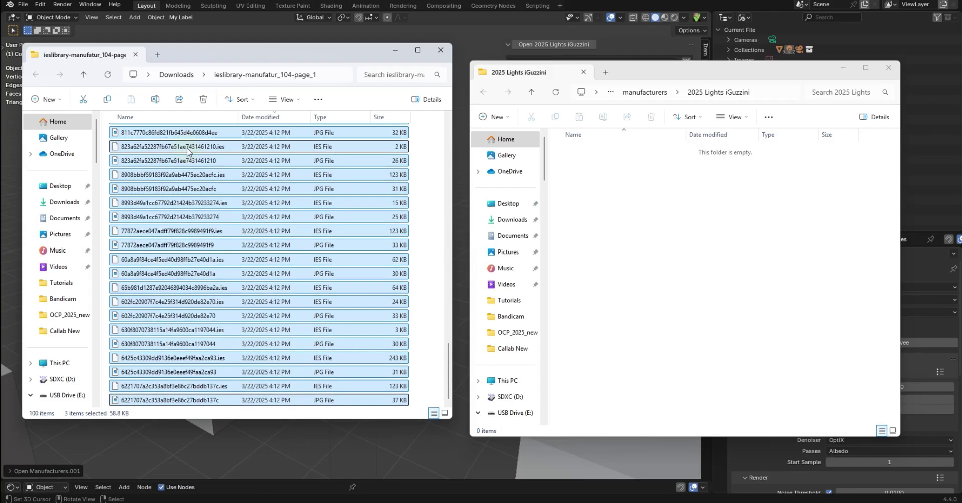
ctrl+click(219, 134)
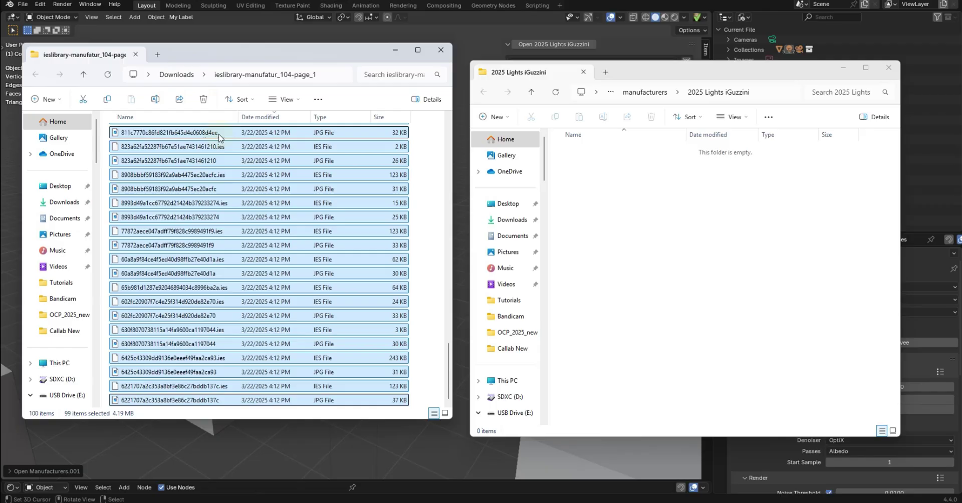
drag(219, 135, 641, 188)
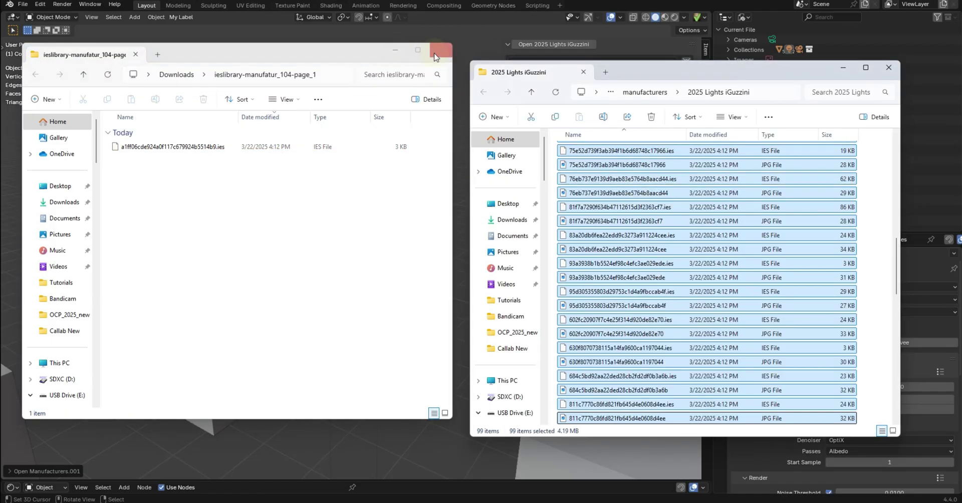
click(434, 58)
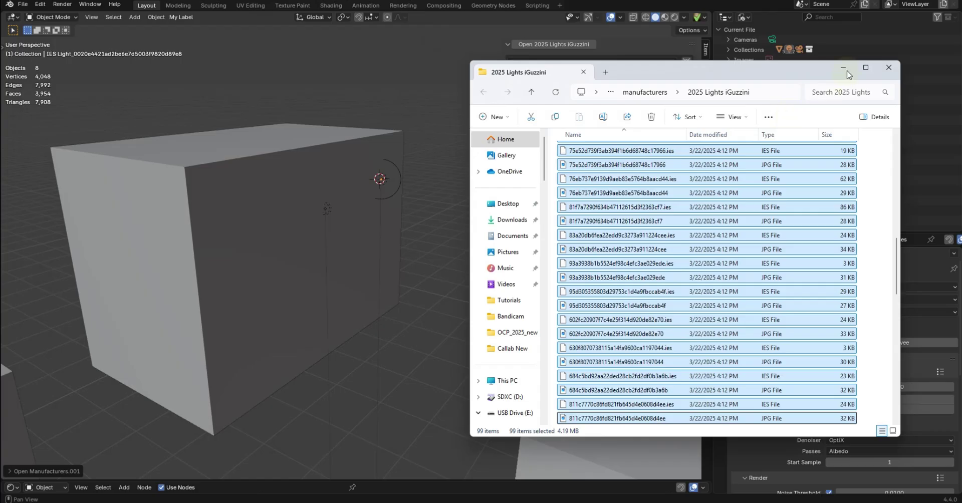
Refresh the IES gallery and reload 2025 Lights iGuzzini so its profiles appear, widening the panel
click(889, 67)
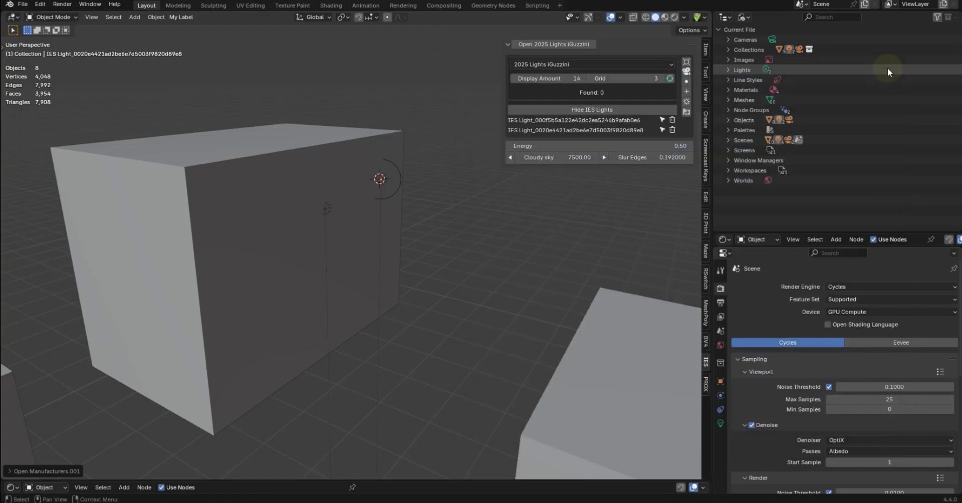
click(670, 78)
click(633, 64)
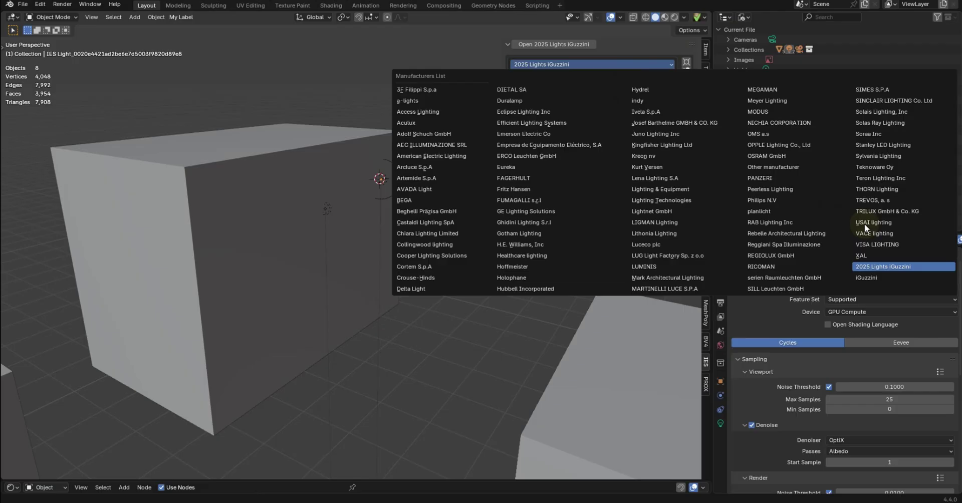
click(886, 266)
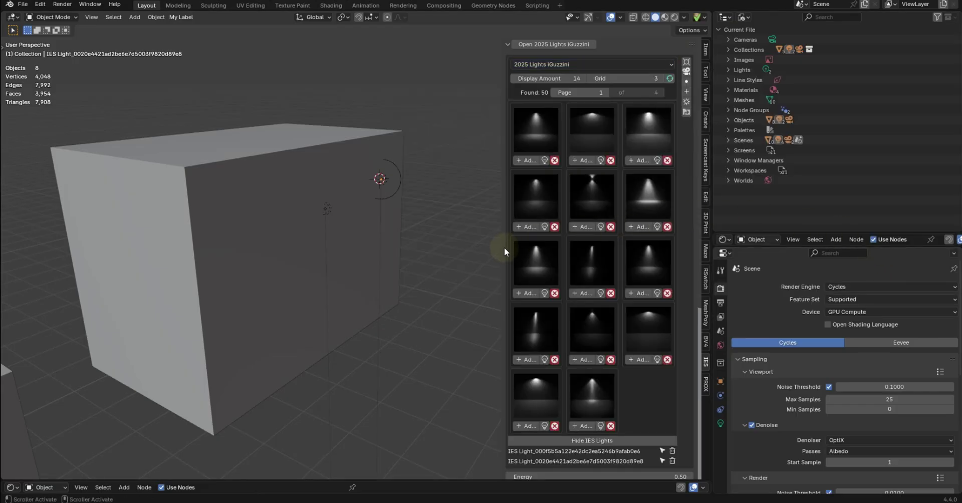
drag(501, 244, 445, 244)
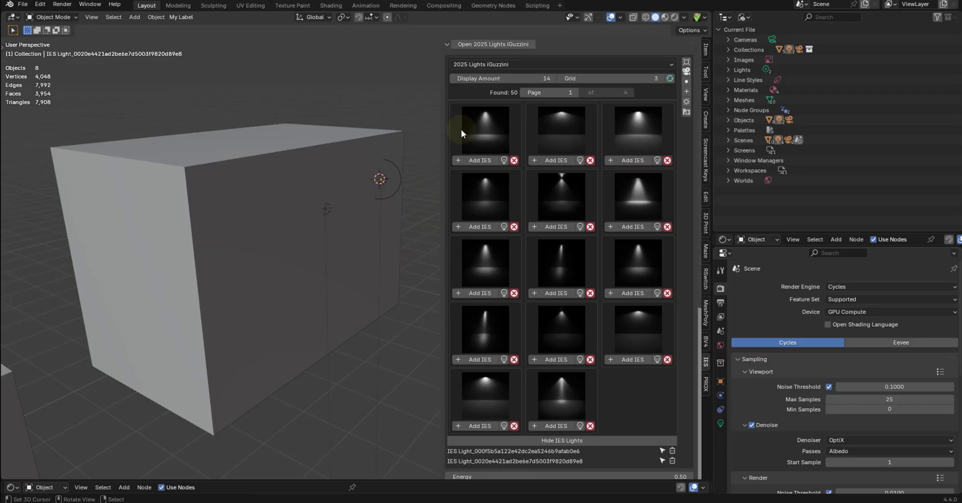
Page forward to the last of four gallery pages, then back to page 2
click(576, 92)
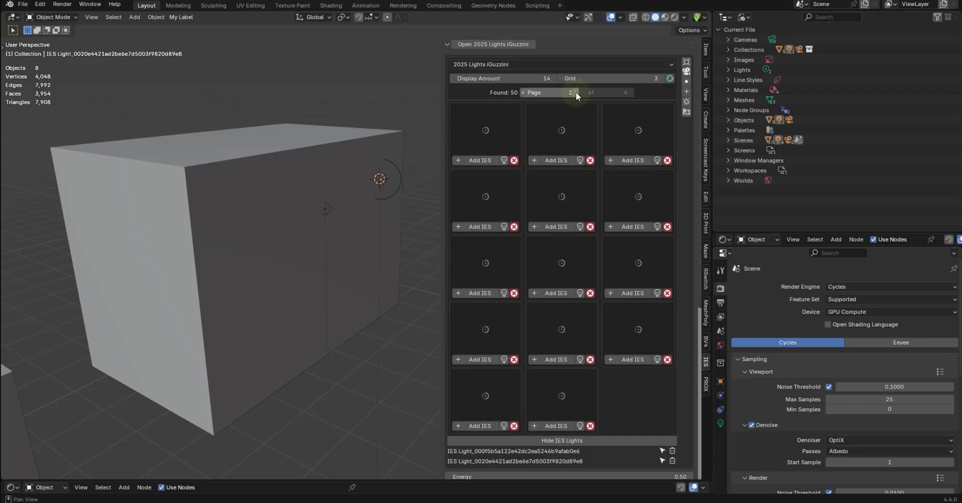
click(576, 92)
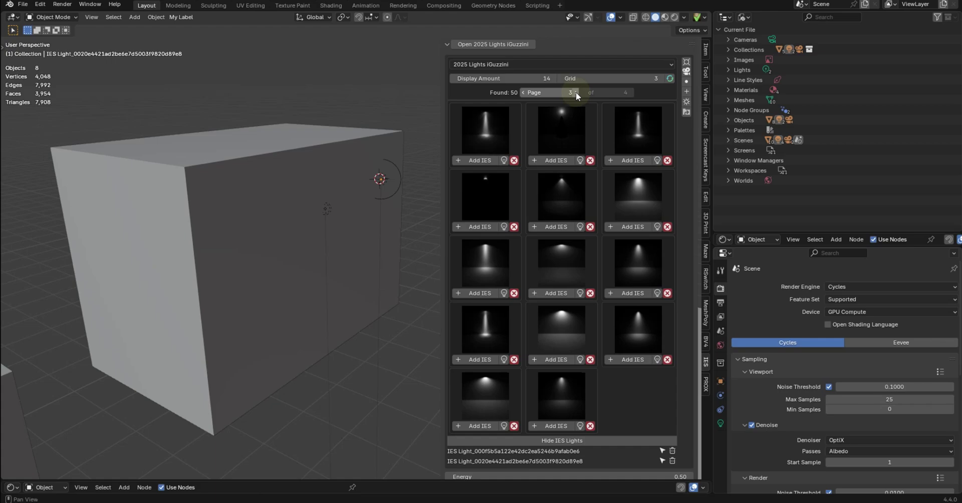
click(576, 92)
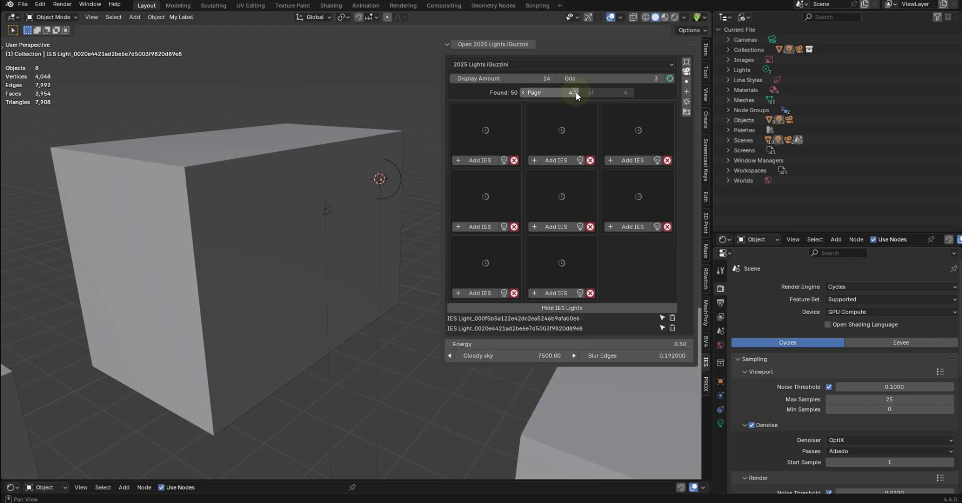
click(524, 92)
click(524, 93)
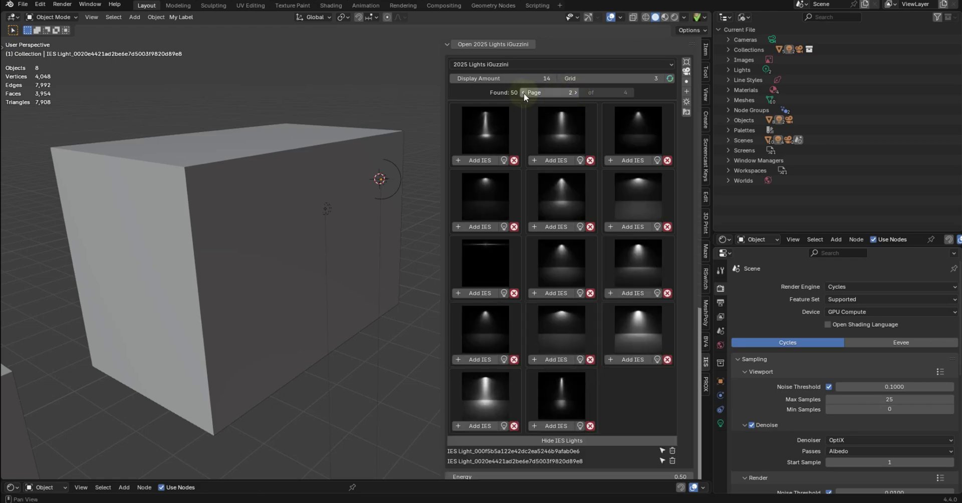
click(589, 65)
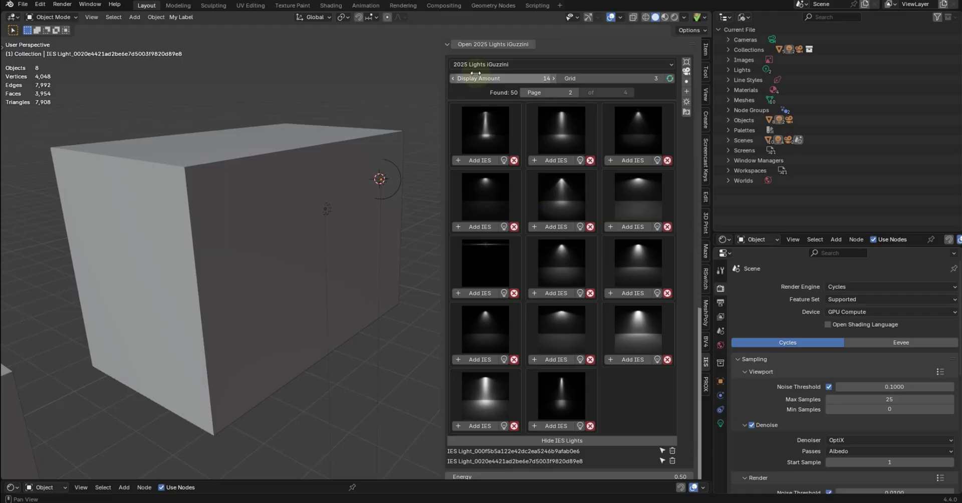
Lower the Display Amount to 4 lights per page and narrow the sidebar
click(454, 78)
click(454, 78)
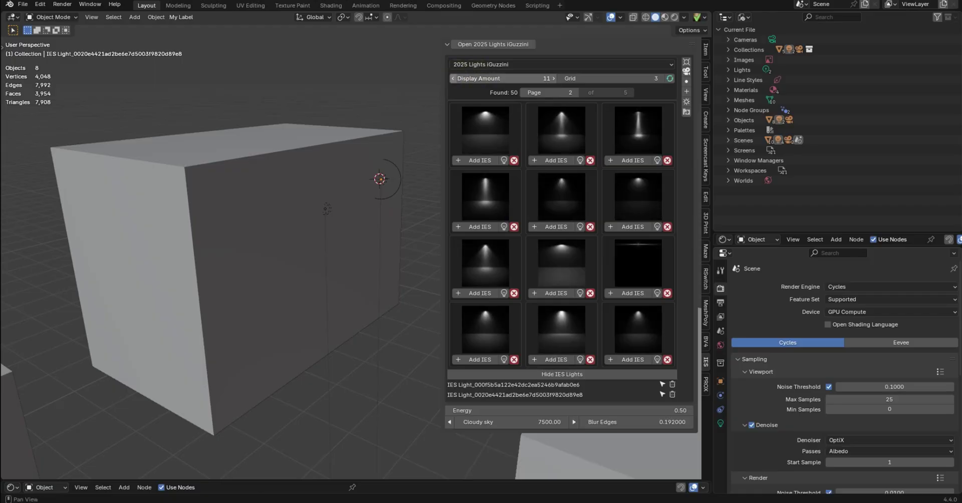
click(454, 79)
click(454, 78)
click(454, 78)
click(454, 78)
click(454, 78)
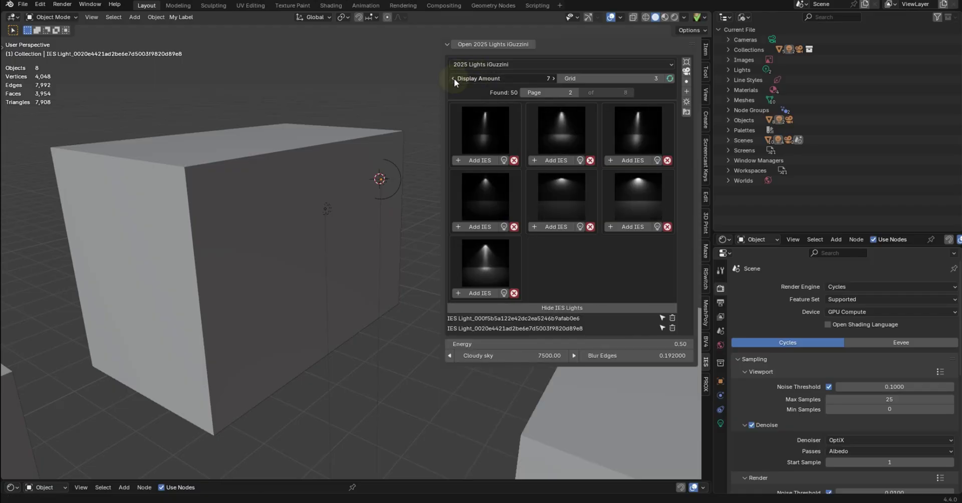
click(454, 78)
click(454, 78)
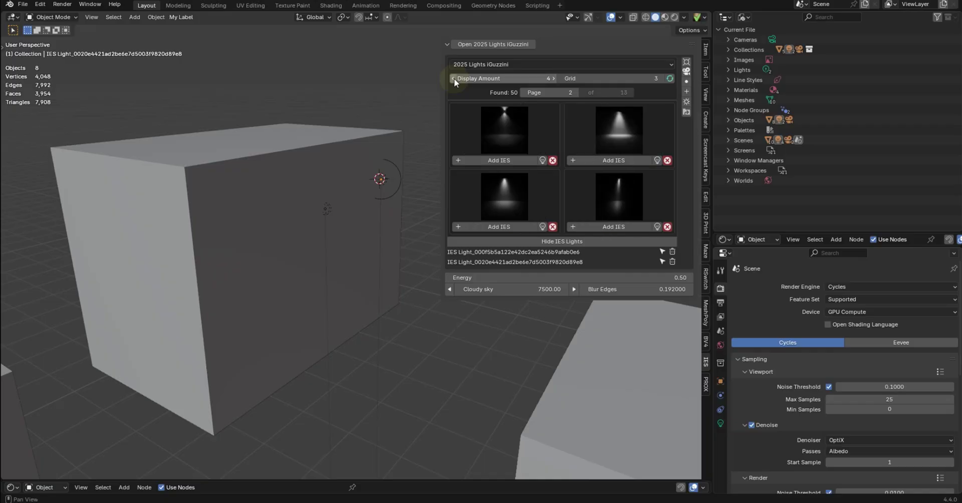
drag(441, 129, 474, 131)
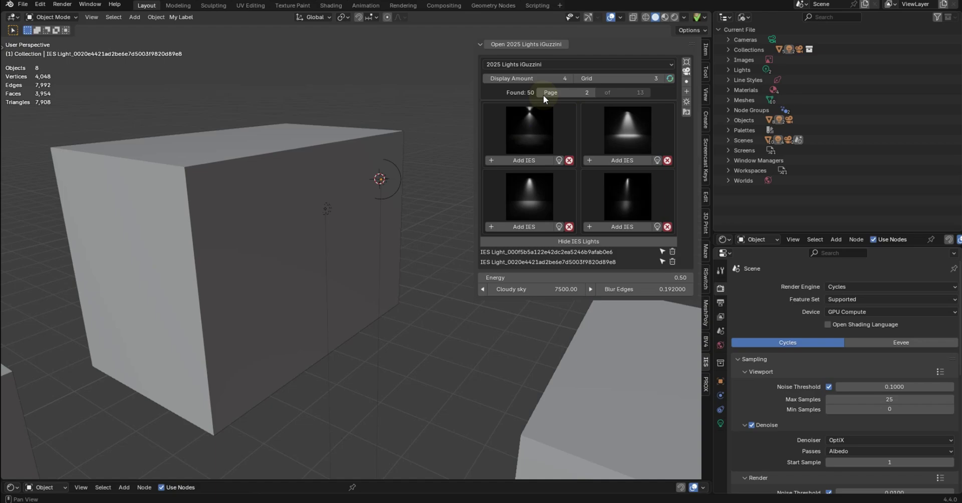
Page forward through the gallery, then step back to page 10 of 13
click(593, 93)
click(592, 92)
click(593, 93)
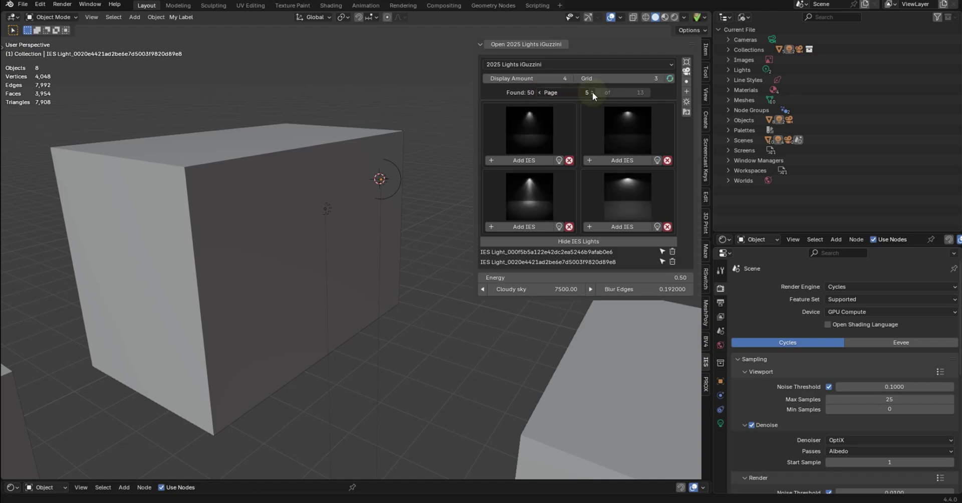
click(593, 93)
click(592, 92)
click(593, 93)
click(592, 92)
click(592, 93)
click(593, 93)
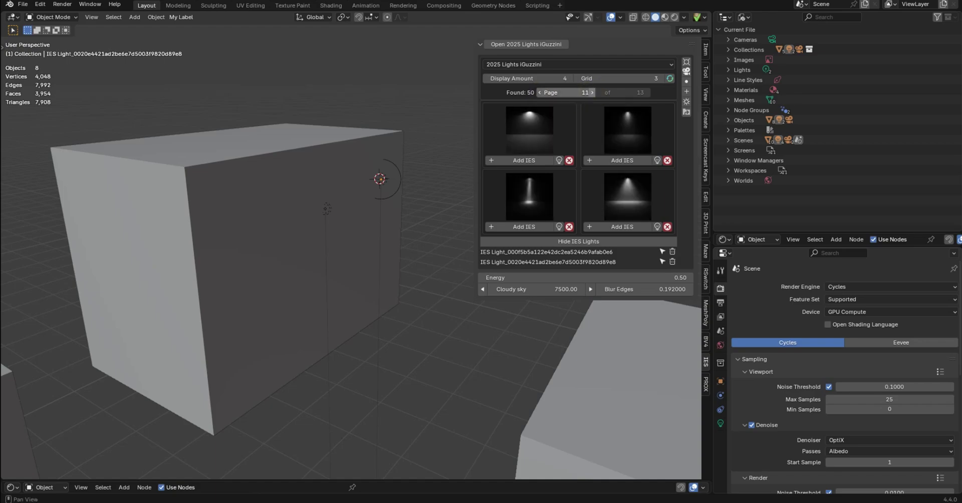
click(593, 92)
click(592, 93)
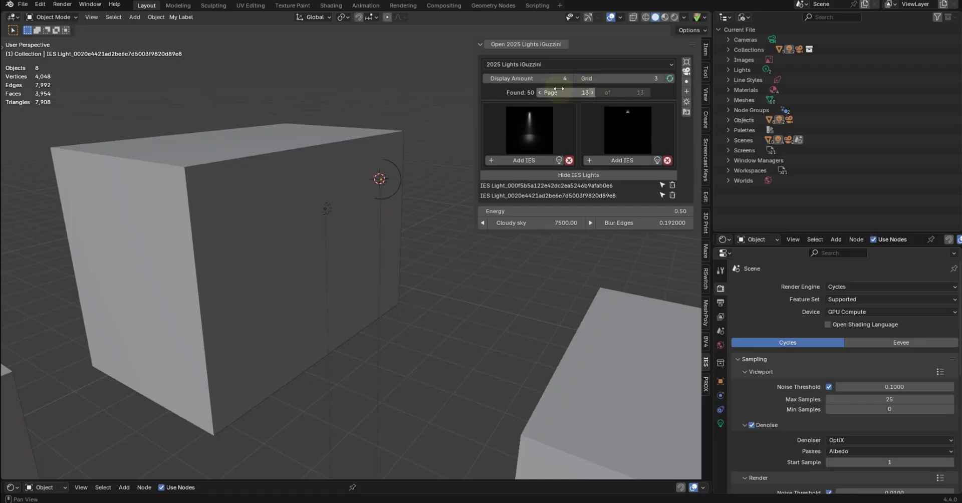
click(539, 92)
click(539, 92)
click(539, 92)
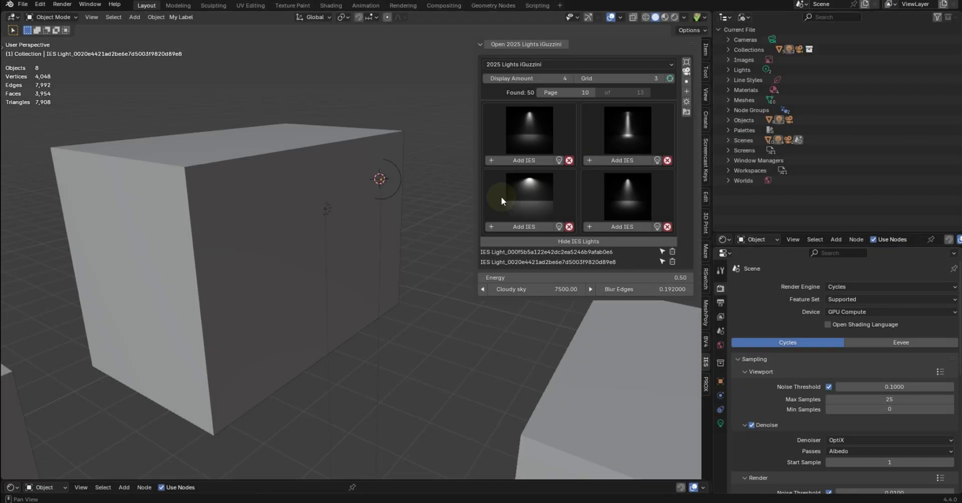
Open Blender's Preferences on the Add-ons section and move the window lower
click(40, 4)
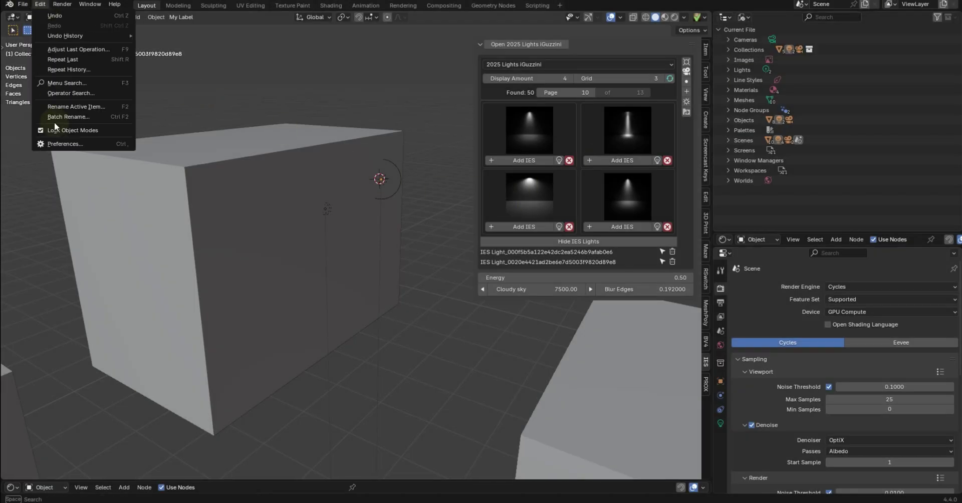
click(61, 141)
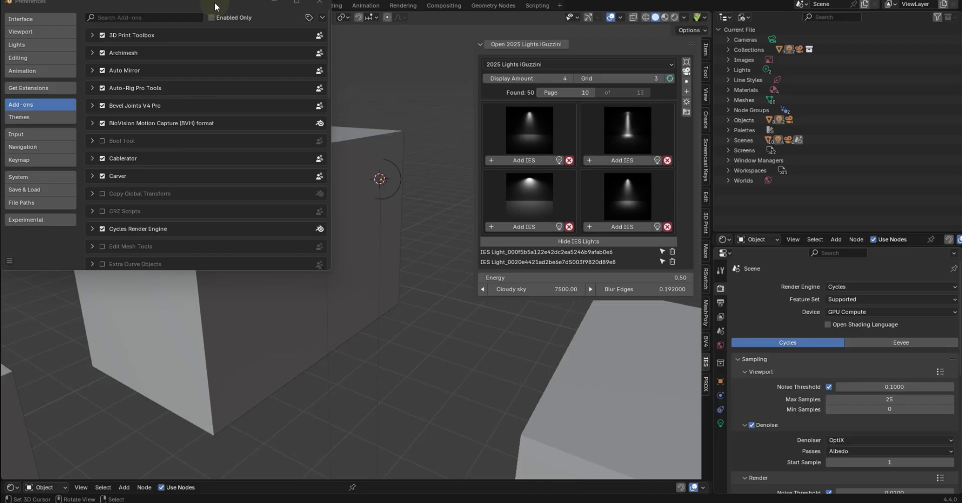
drag(215, 2, 263, 81)
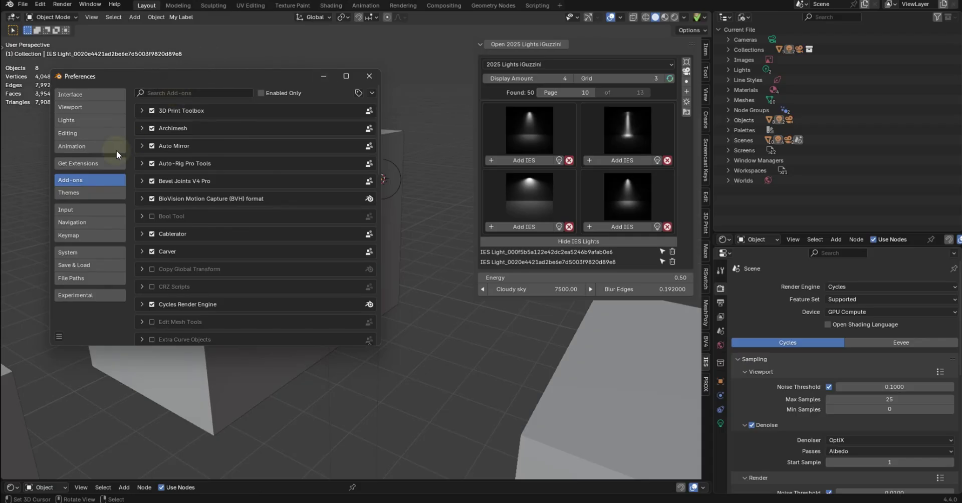
Search add-ons for 'ies', expand IES Infinite Lighting, and follow its 'Get your API' link
click(180, 95)
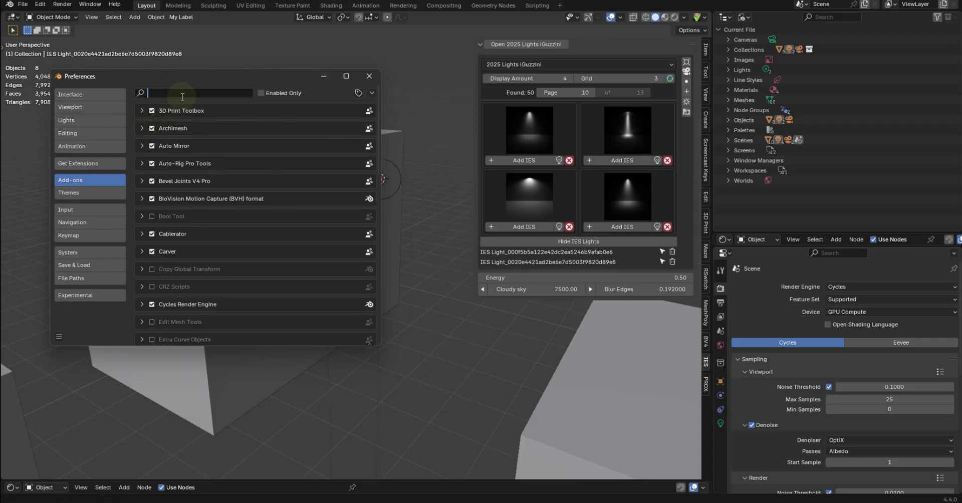
text(ies)
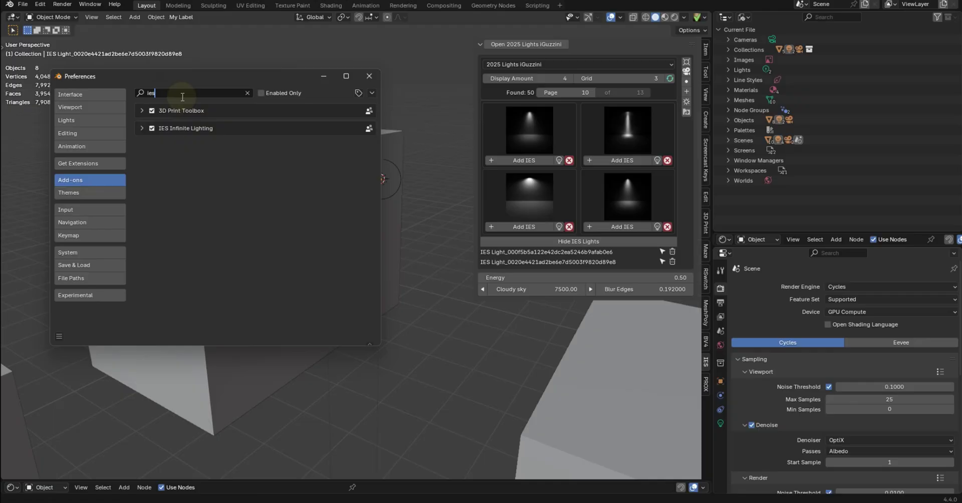
click(142, 129)
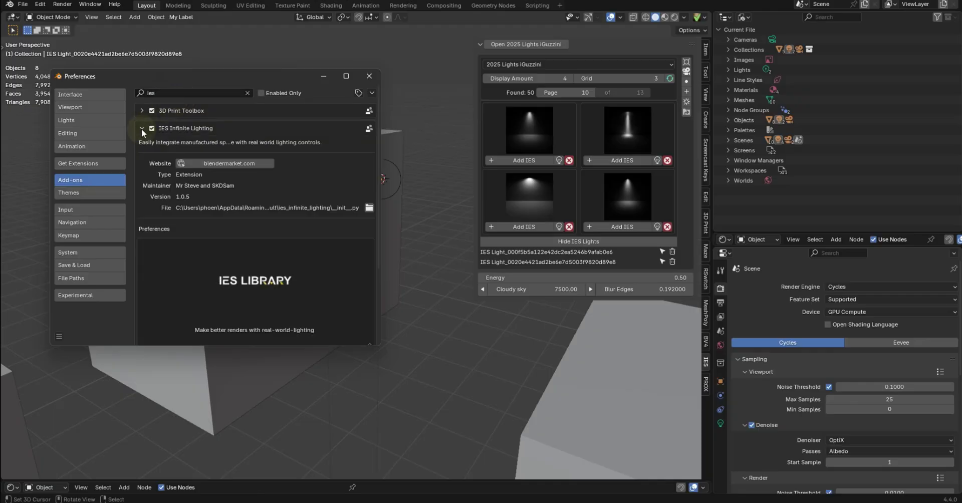
scroll(191, 209, down, 5)
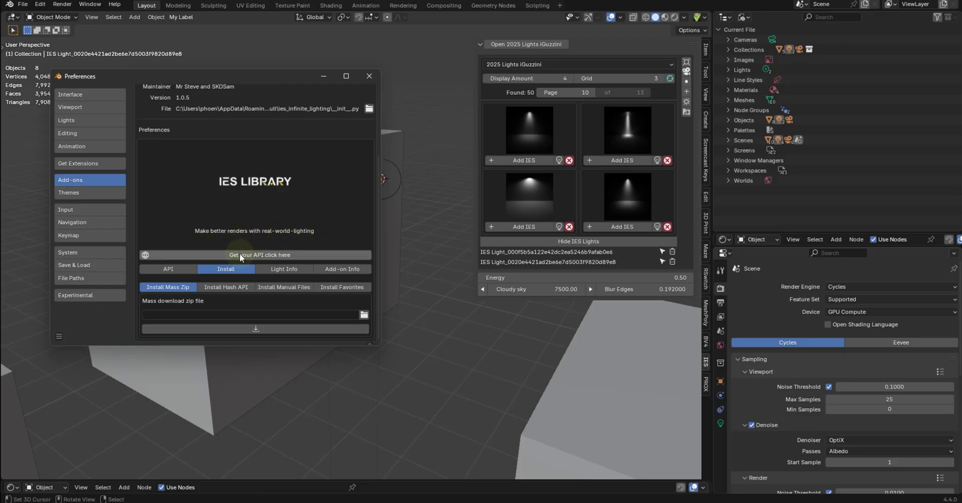
click(254, 255)
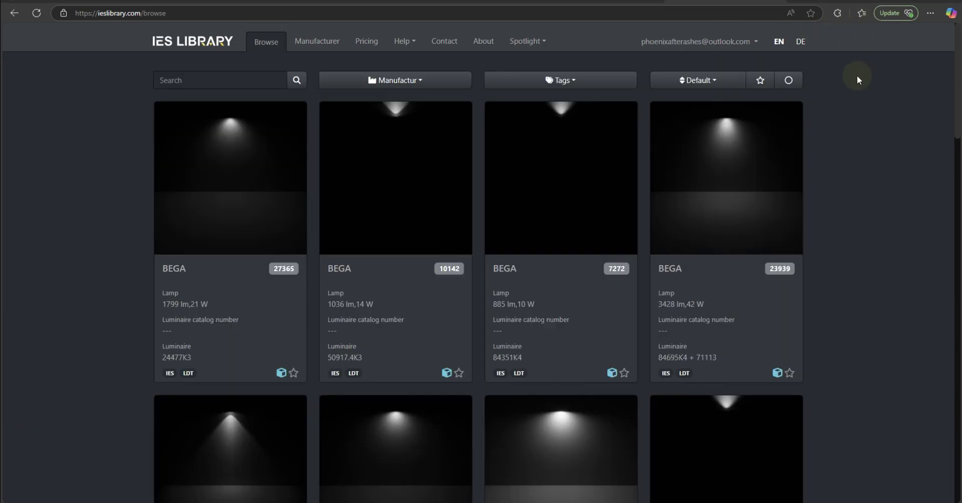
From the ieslibrary.com account menu, go to Mass download and view the Manufacturer options
click(732, 43)
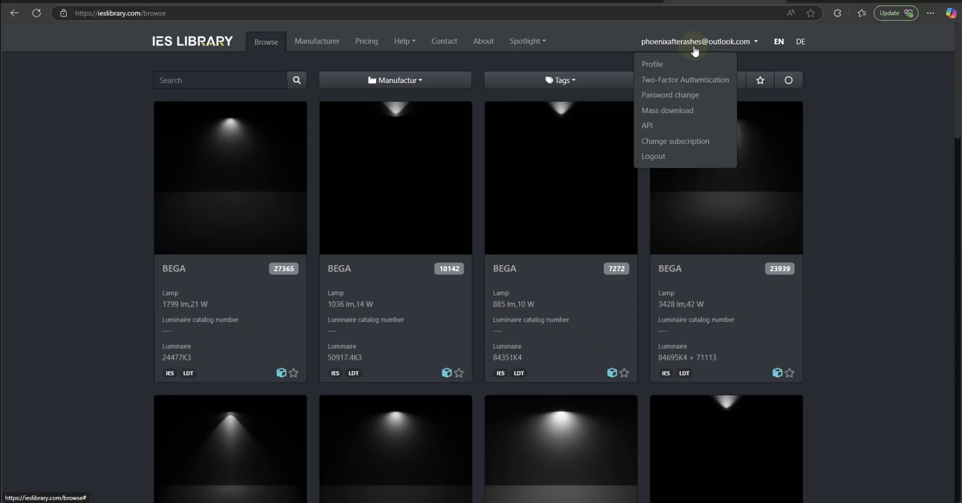
click(669, 111)
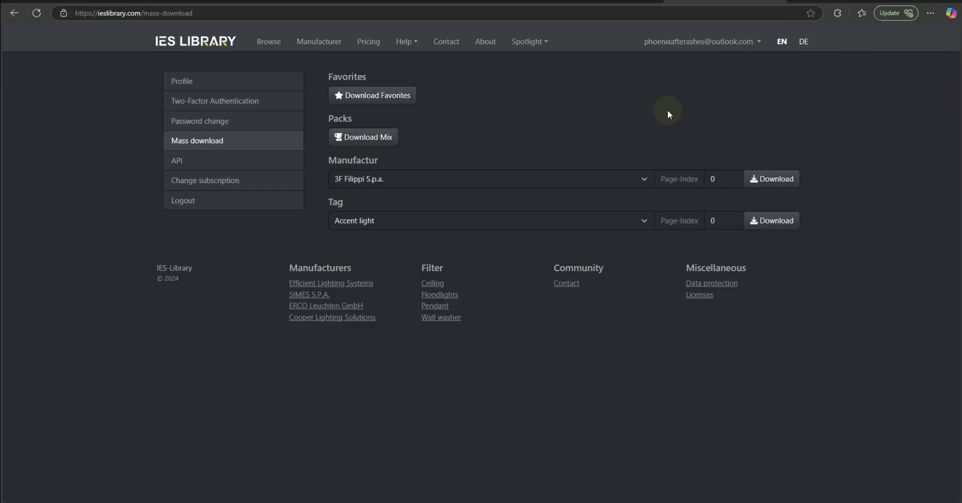
click(376, 179)
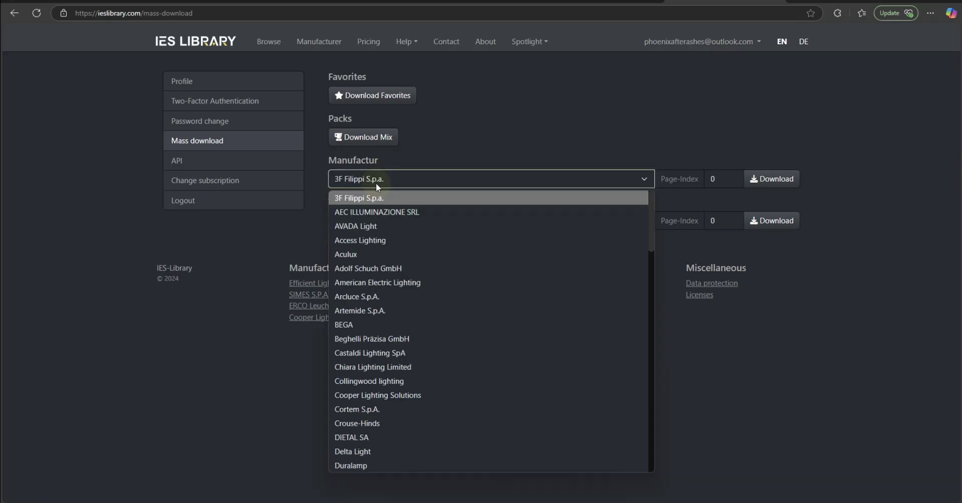
click(532, 146)
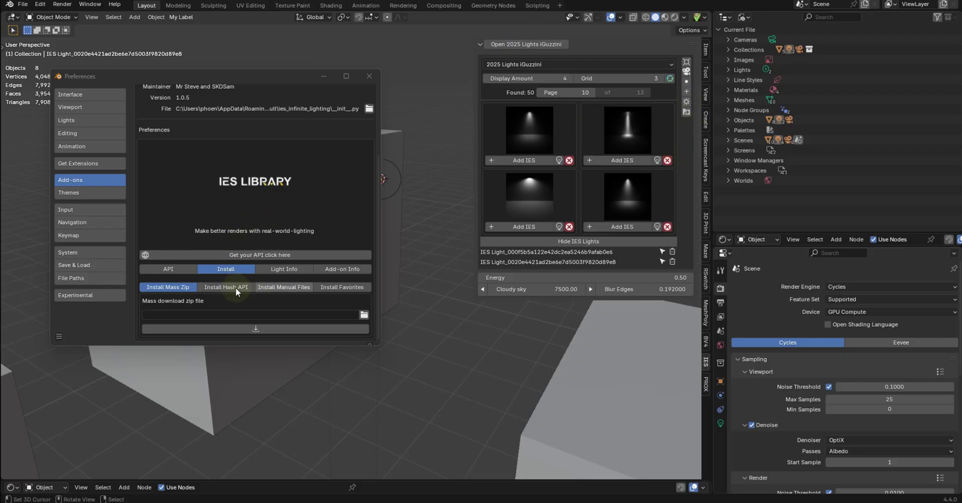
click(219, 269)
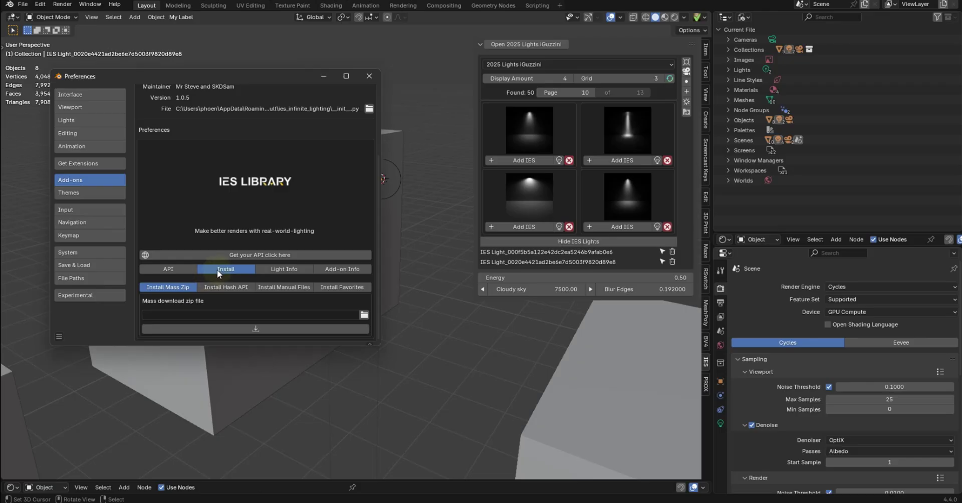
click(364, 316)
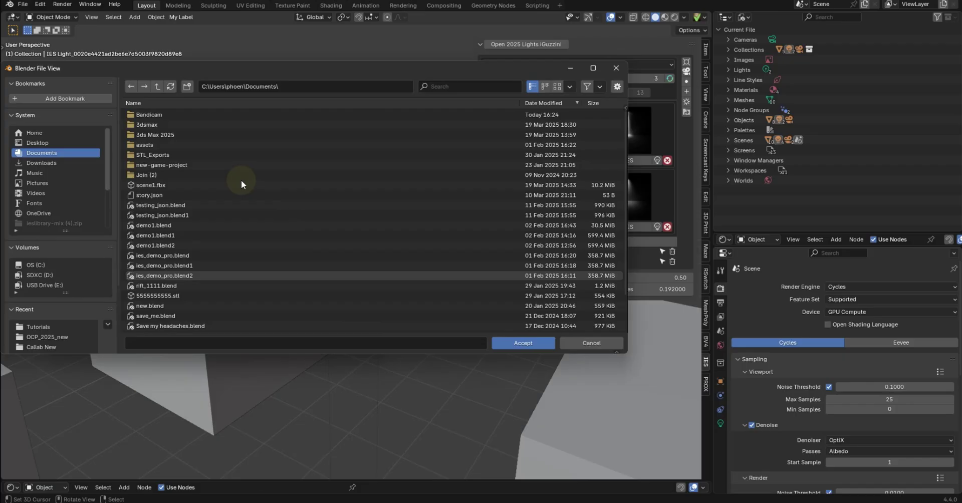
click(82, 163)
scroll(230, 182, down, 3)
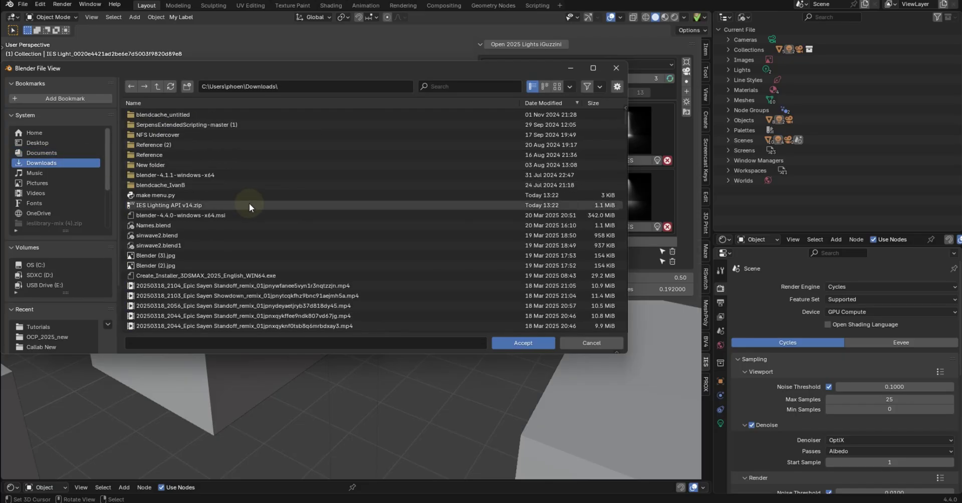
scroll(249, 203, down, 3)
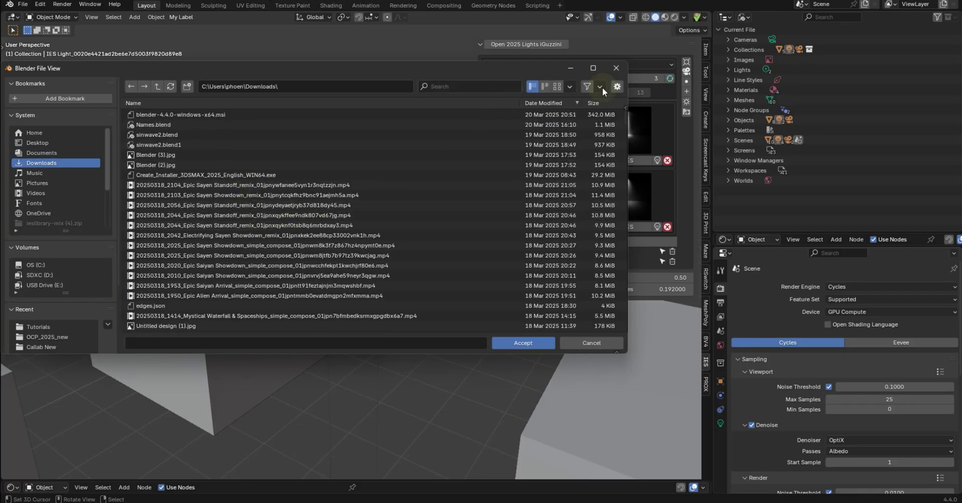
click(618, 69)
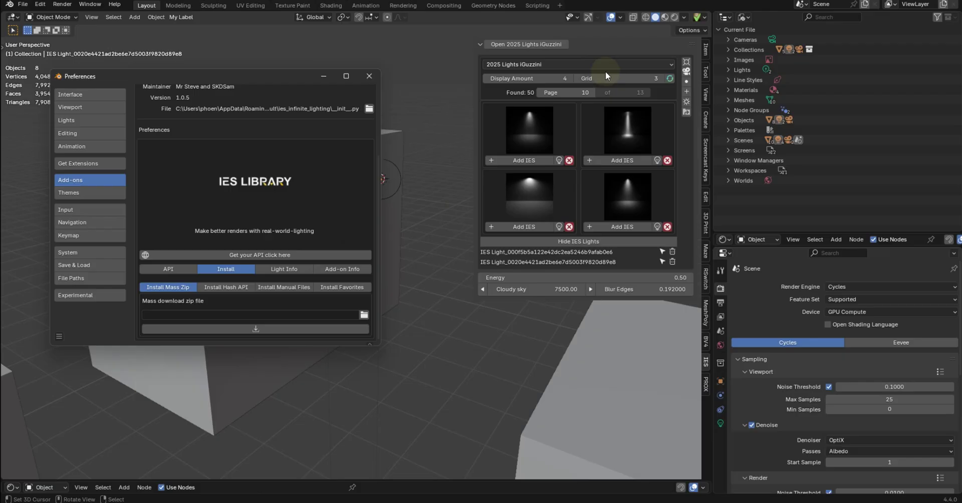
Choose hash API installing, then paste the API key into the API KEY field
click(227, 287)
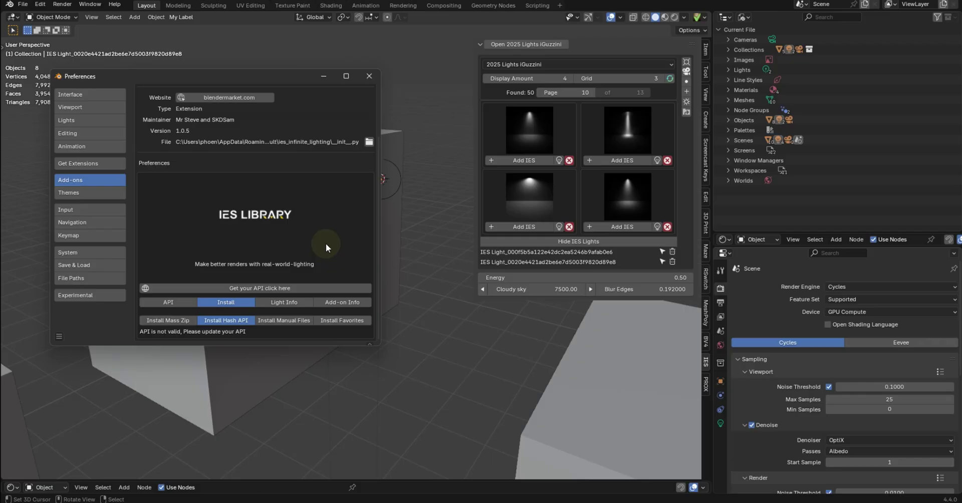
click(176, 302)
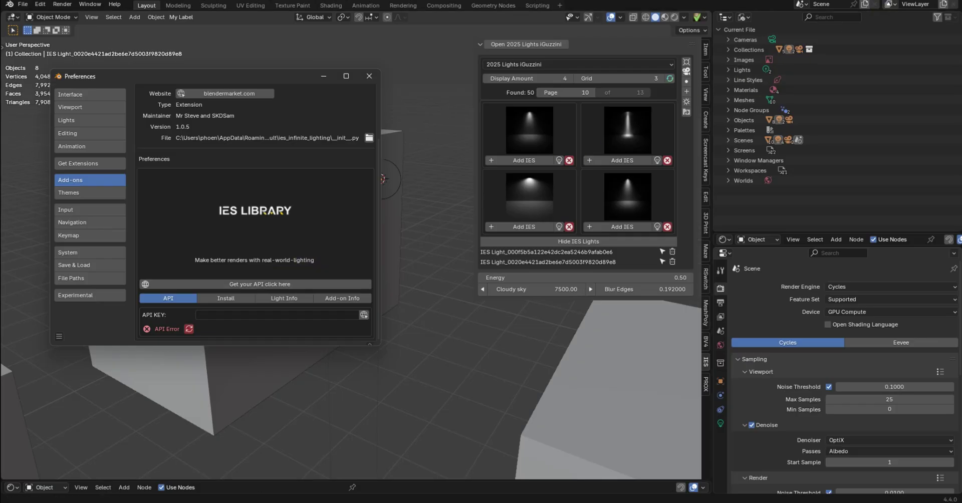
click(891, 4)
click(276, 318)
key(ctrl+v)
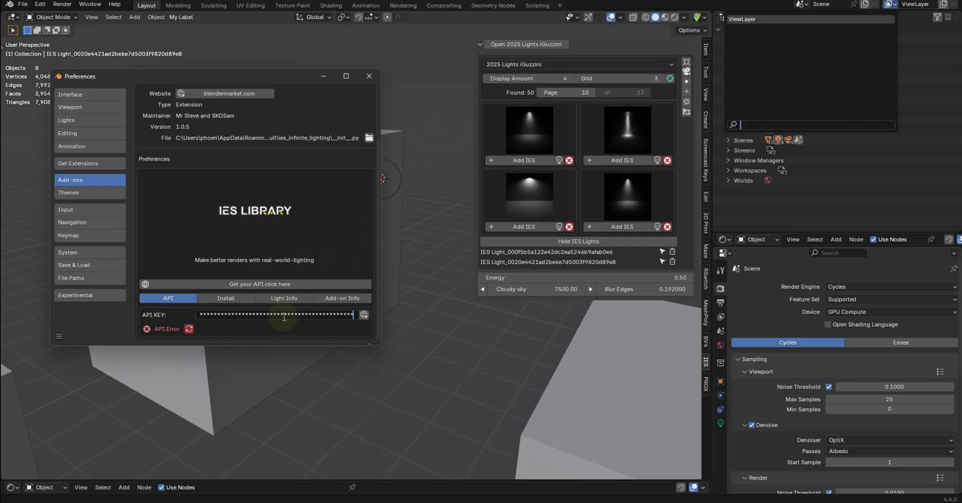
key(Return)
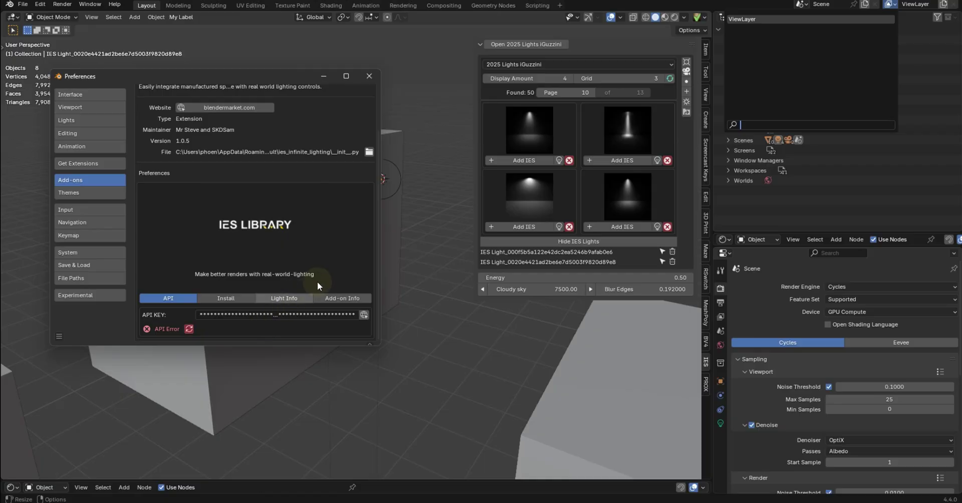
Return to the API settings and re-confirm the key so the status reads API Live
scroll(293, 284, up, 4)
scroll(289, 284, down, 4)
click(216, 301)
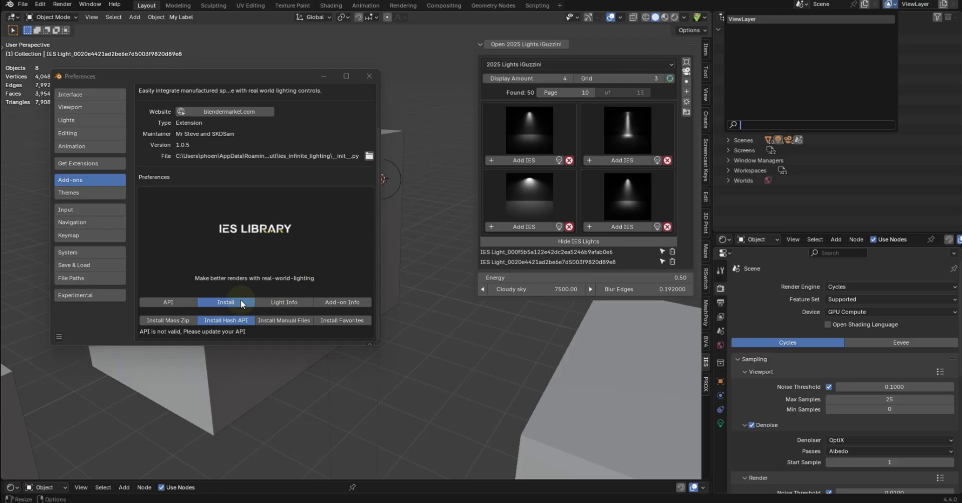
click(173, 302)
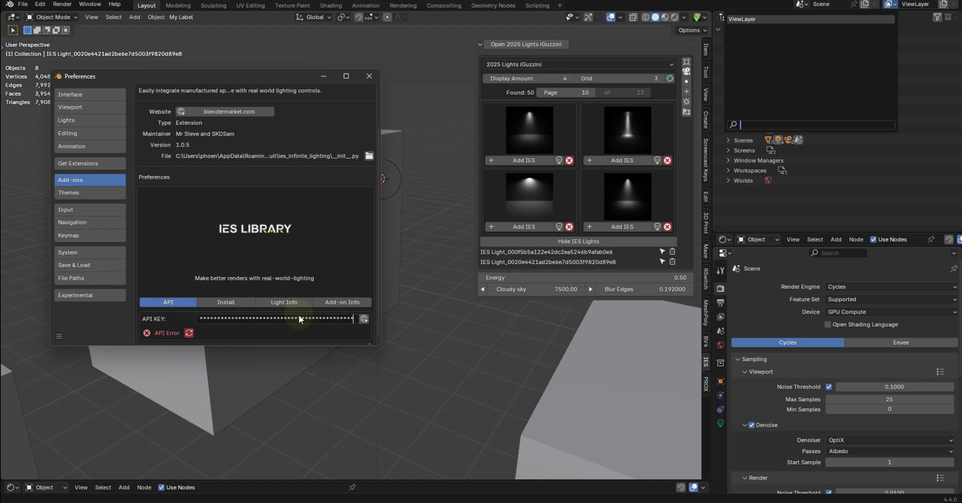
key(Return)
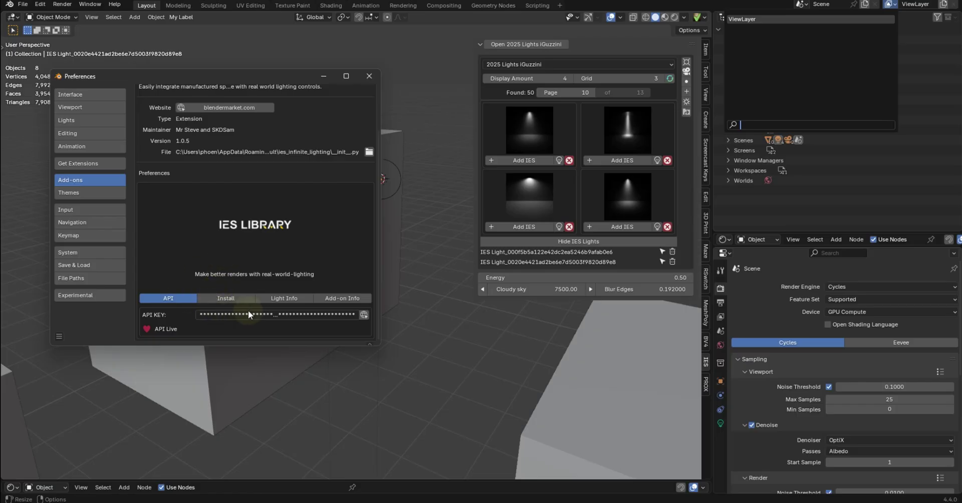
drag(377, 346, 361, 377)
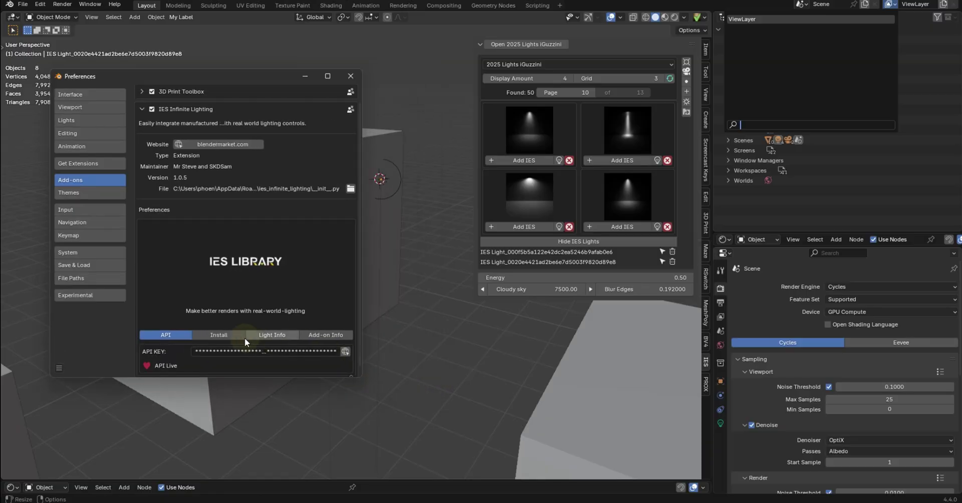
Under Install > Install Manual Files, choose Sylvania Lighting as the manufacturer
click(233, 336)
scroll(242, 303, down, 1)
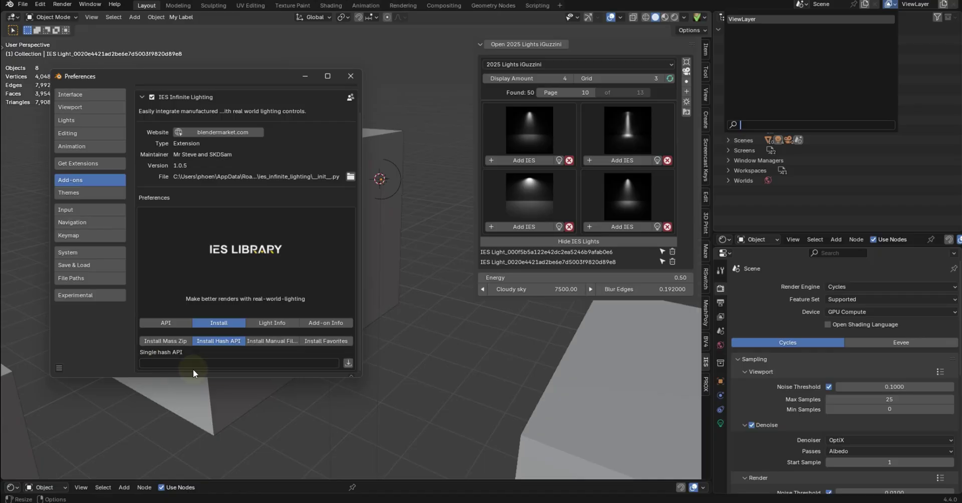
click(270, 341)
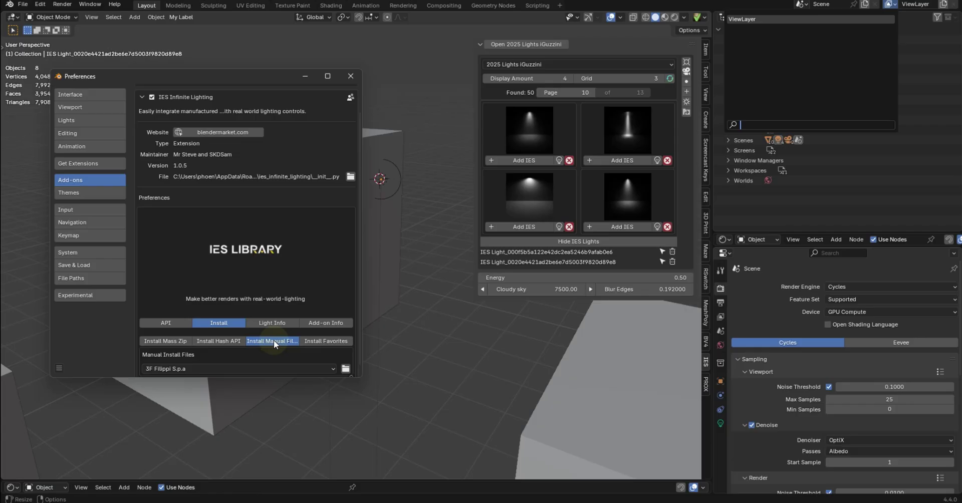
scroll(273, 340, down, 1)
click(272, 357)
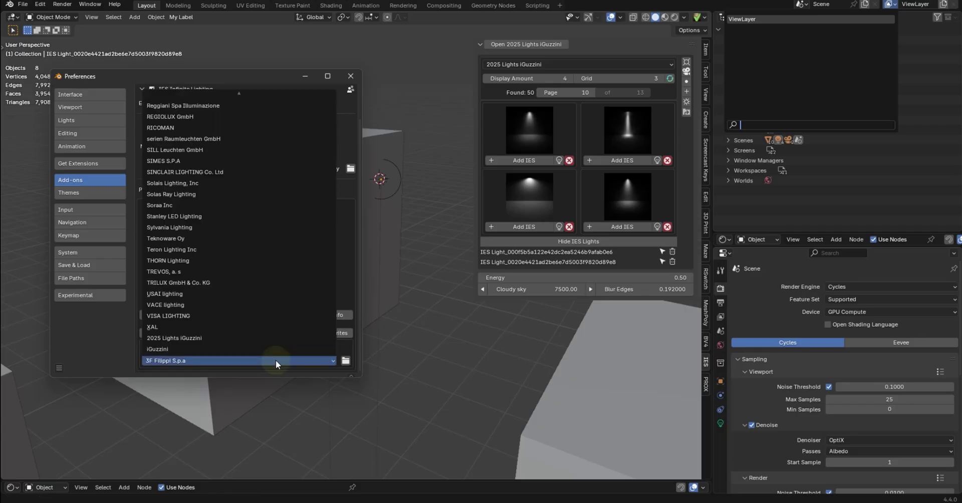
click(238, 228)
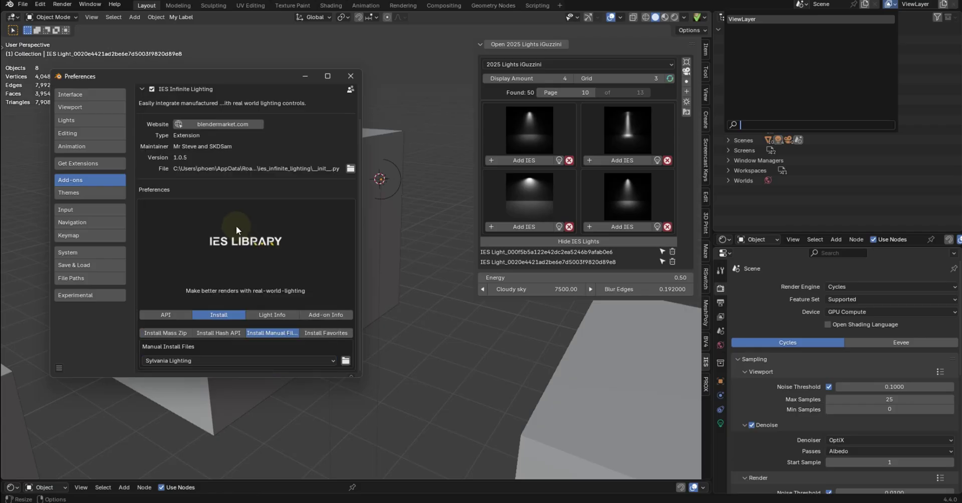
Check the Sylvania Lighting folder's files, close it, and show the Install Favorites option
click(346, 361)
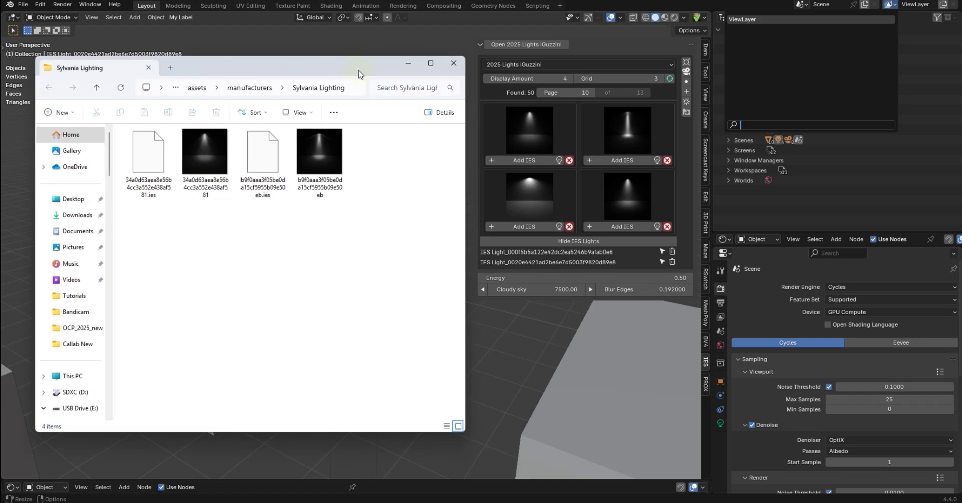
drag(360, 75, 716, 87)
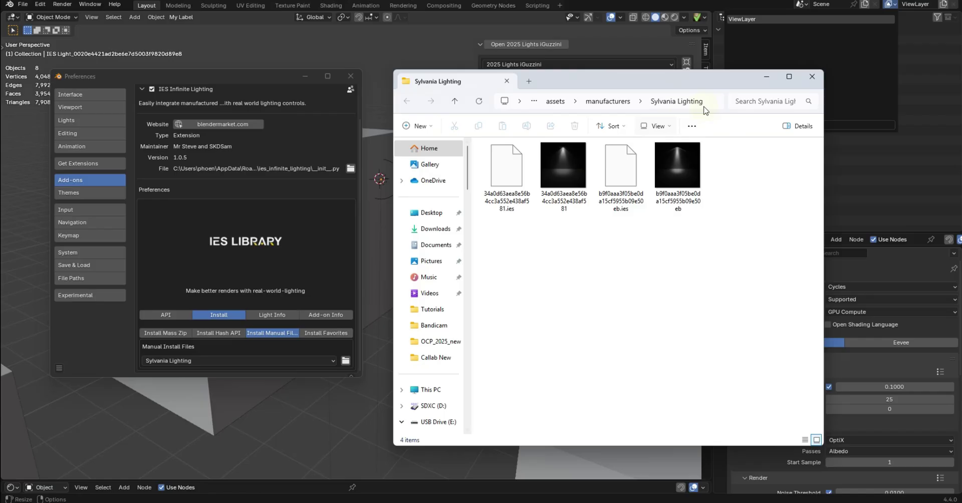
click(812, 76)
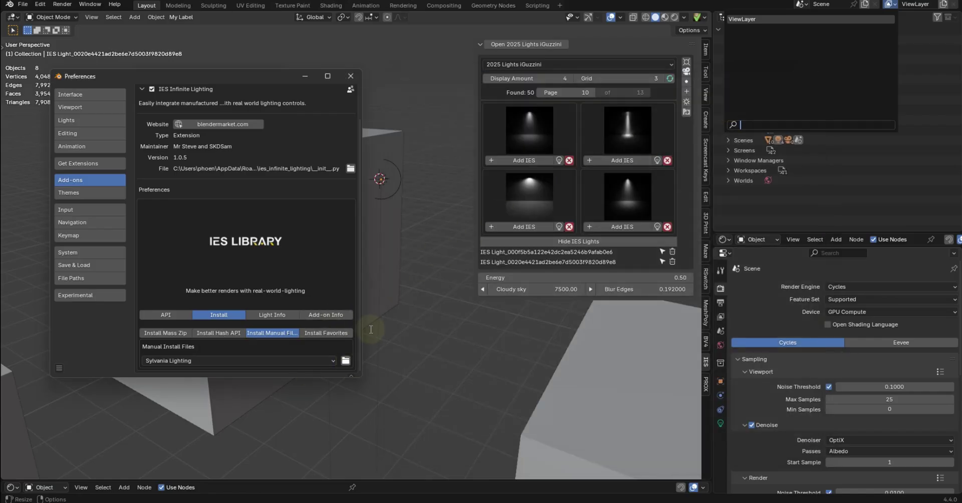
click(341, 333)
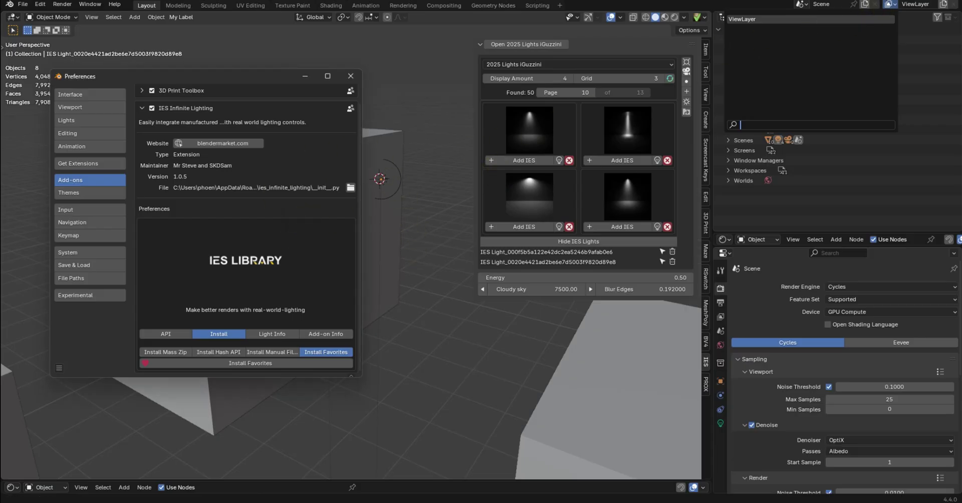
On ieslibrary.com, add the first BEGA light (1799 lm, 21 W) to favourites
key(alt+Tab)
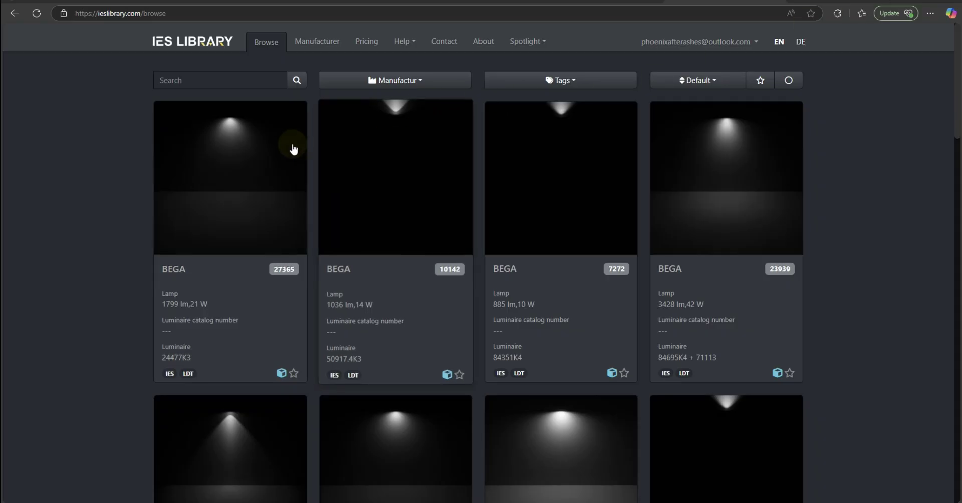
click(296, 377)
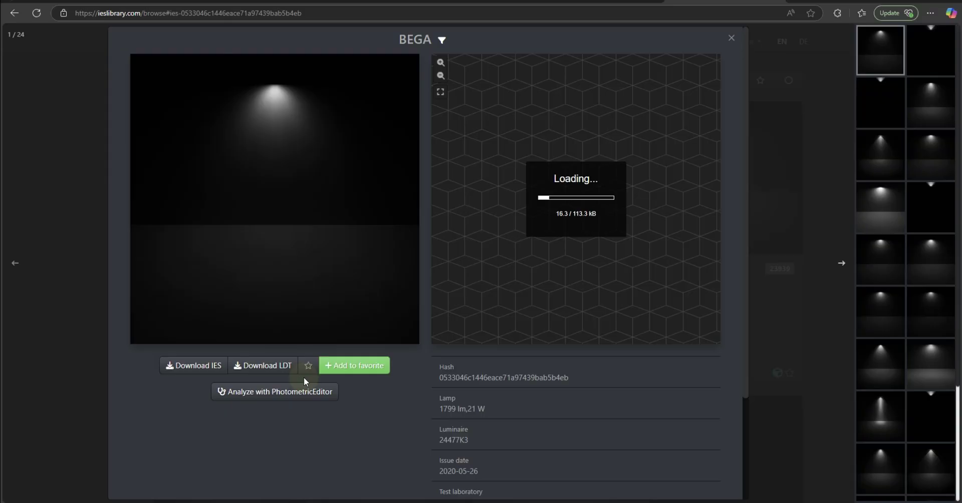
click(345, 366)
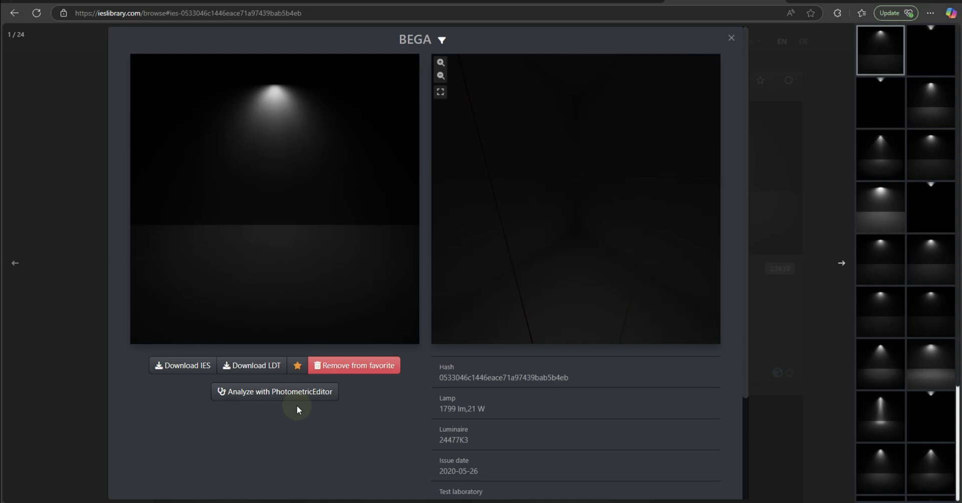
Inspect the preview image's options and select the light's Hash value
right_click(261, 124)
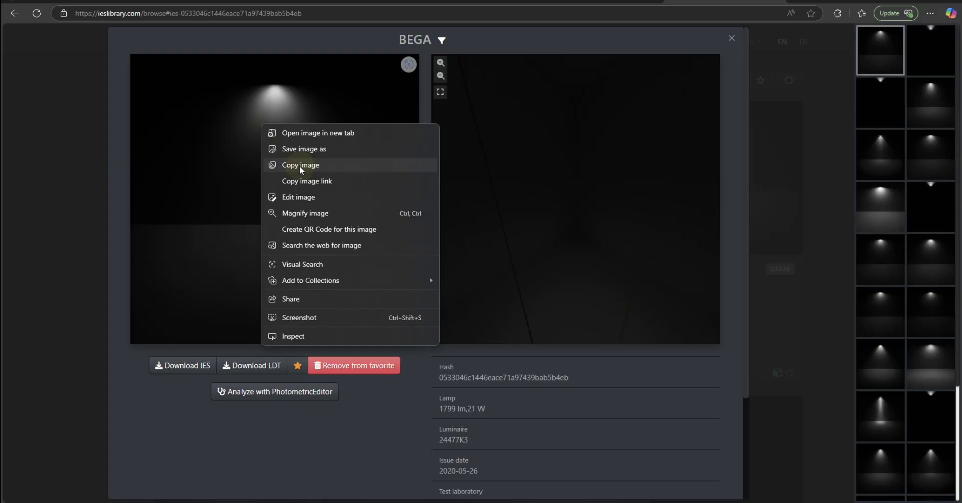
click(191, 257)
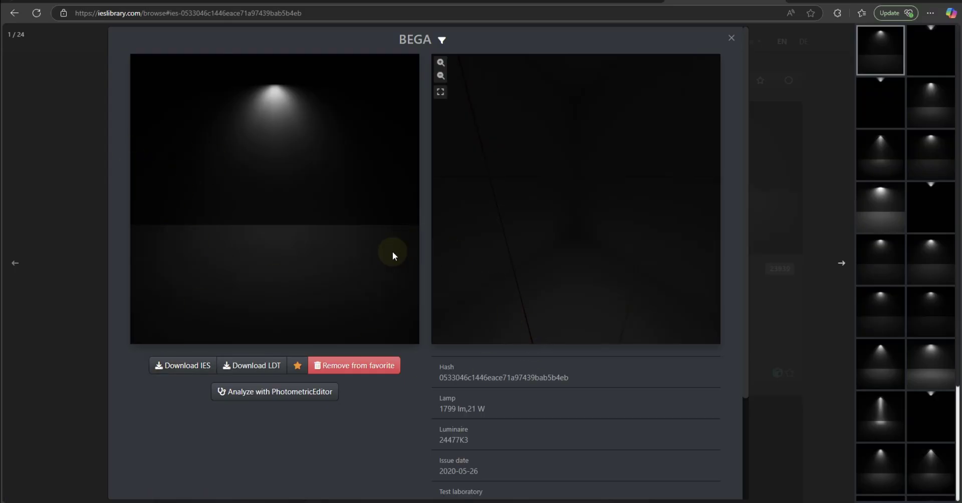
drag(570, 378, 442, 380)
click(651, 360)
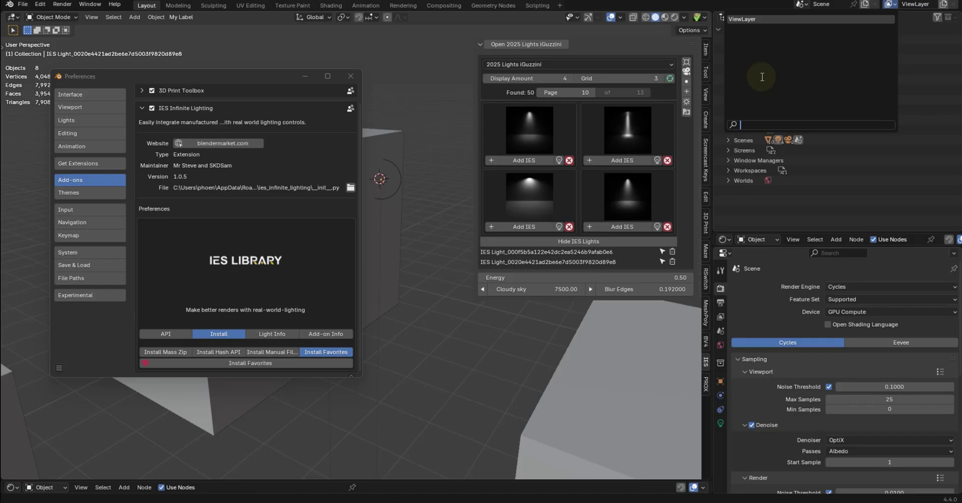
Close the preferences and add a new camera positioned above the cubes
click(490, 228)
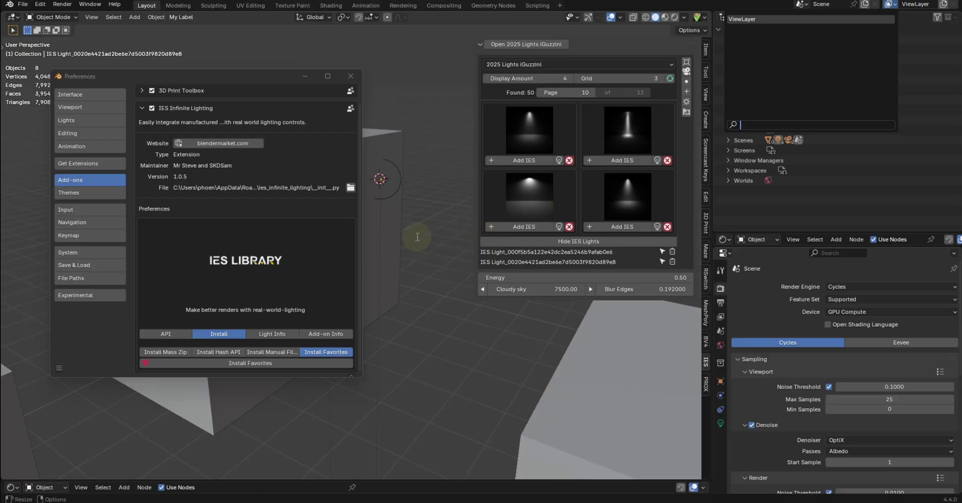
click(350, 76)
middle_drag(355, 142, 331, 235)
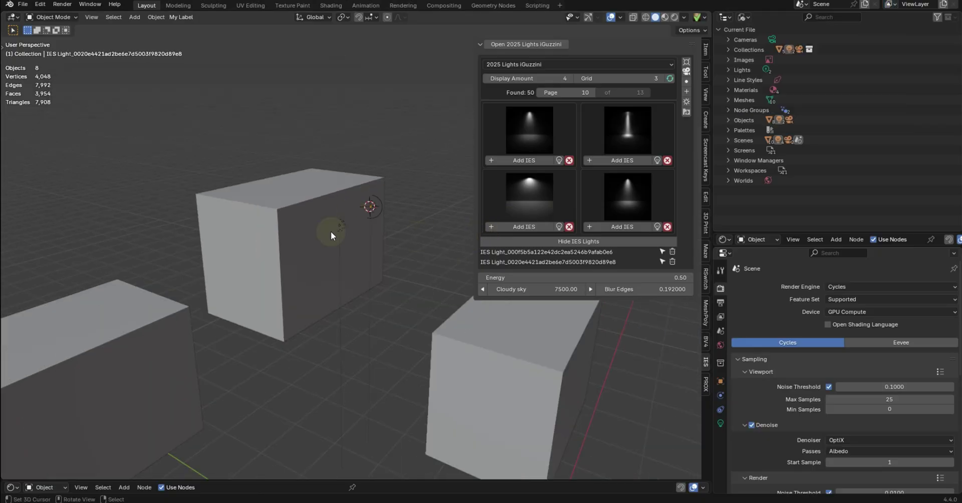
key(shift+a)
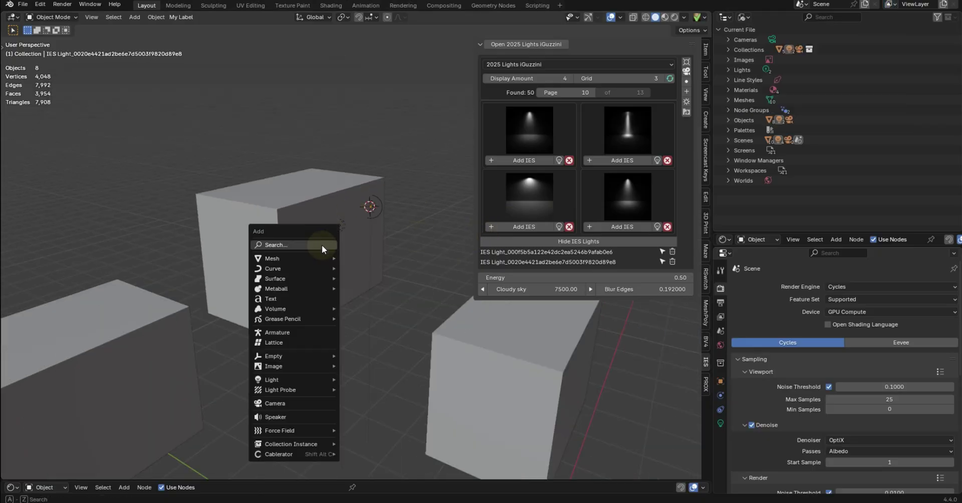
click(287, 401)
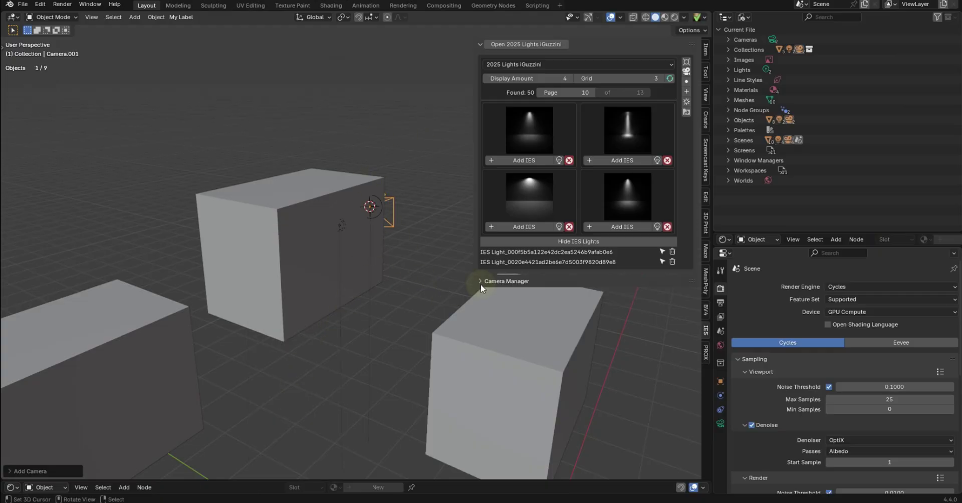
key(g)
click(417, 226)
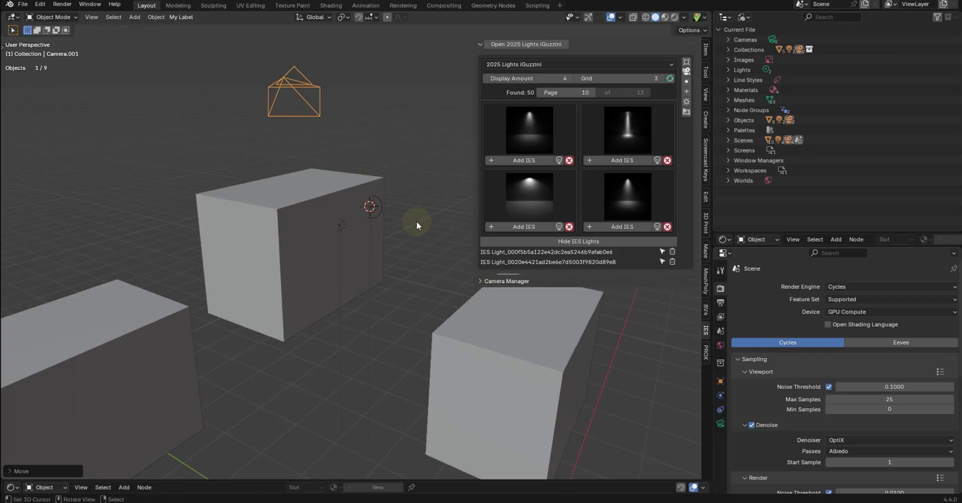
In Camera Manager, test then revert passepartout to 0.500, and enable DOF on Camera
click(482, 281)
scroll(558, 309, down, 2)
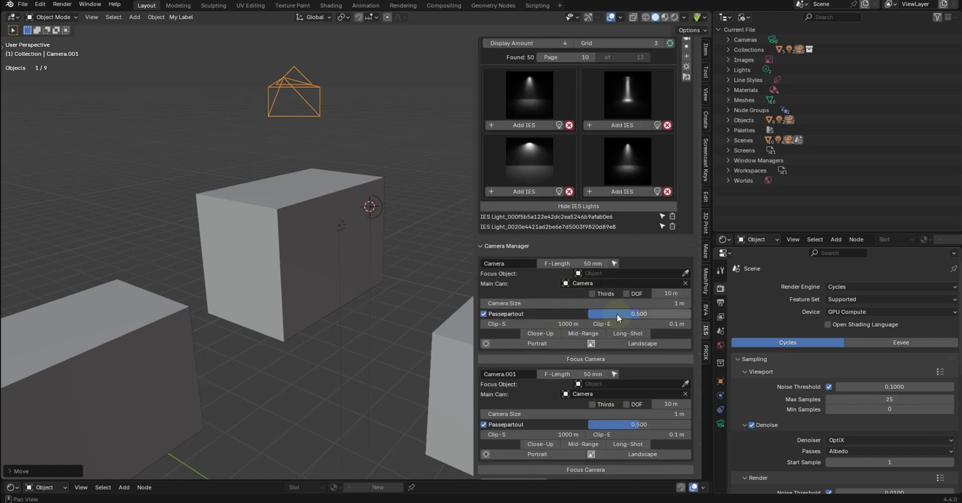
drag(618, 314, 610, 313)
key(ctrl+z)
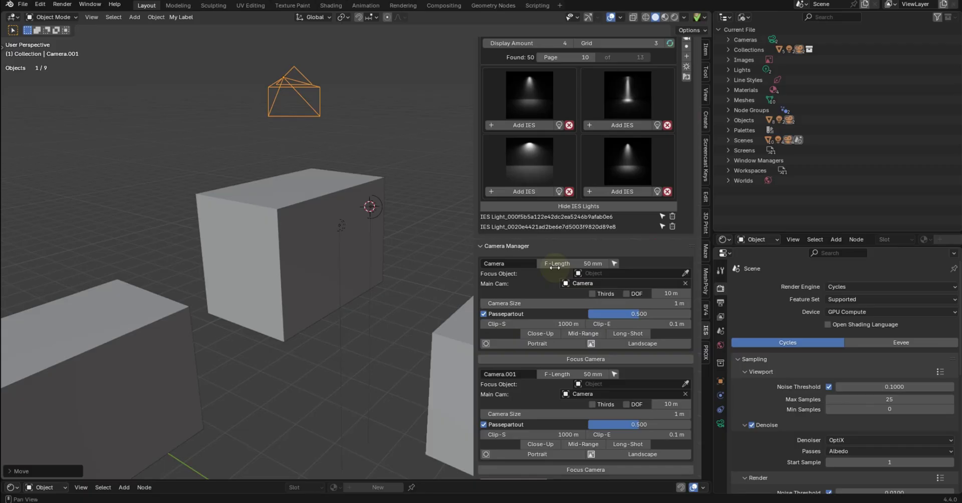
click(567, 338)
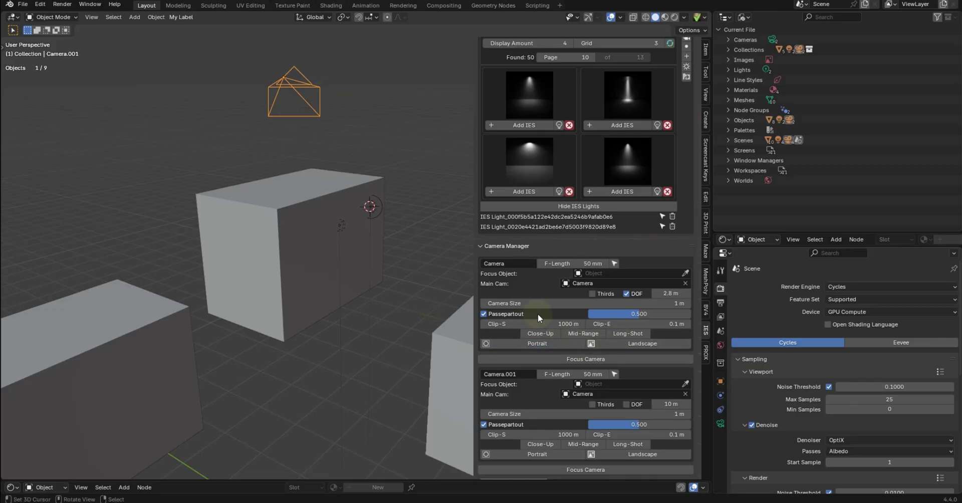
Look through the first camera and reposition it twice to frame the cubes and monkey heads
key(KP_0)
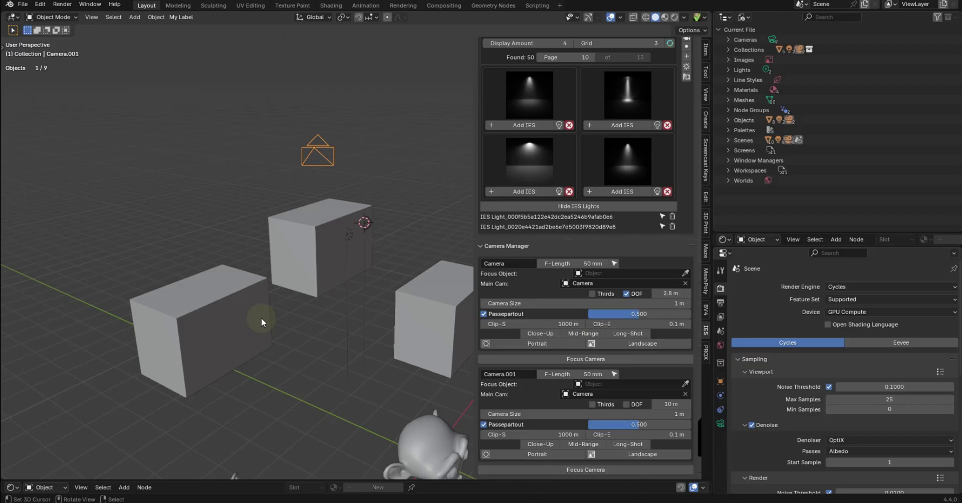
scroll(290, 315, down, 3)
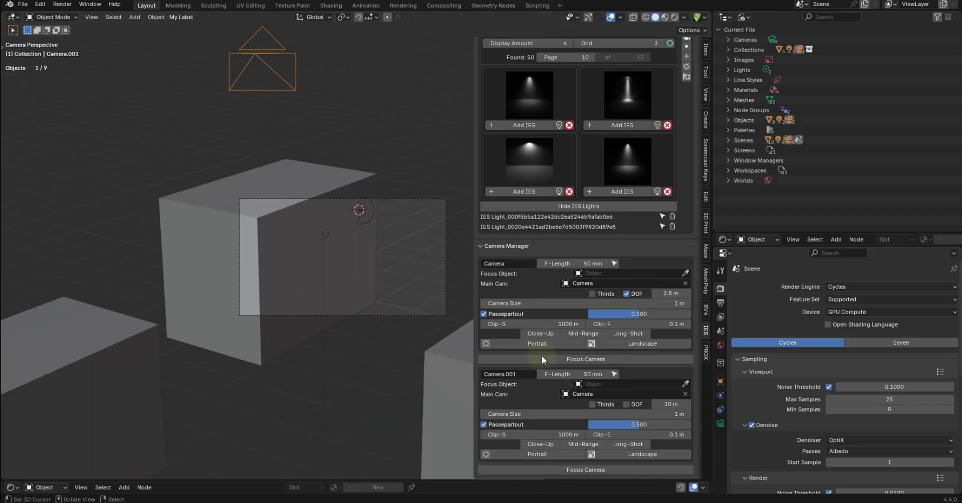
click(423, 200)
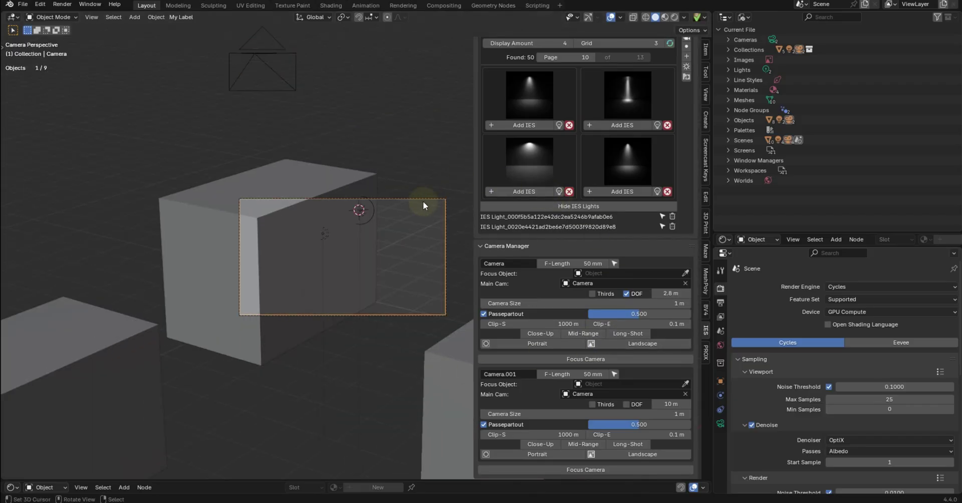
key(g)
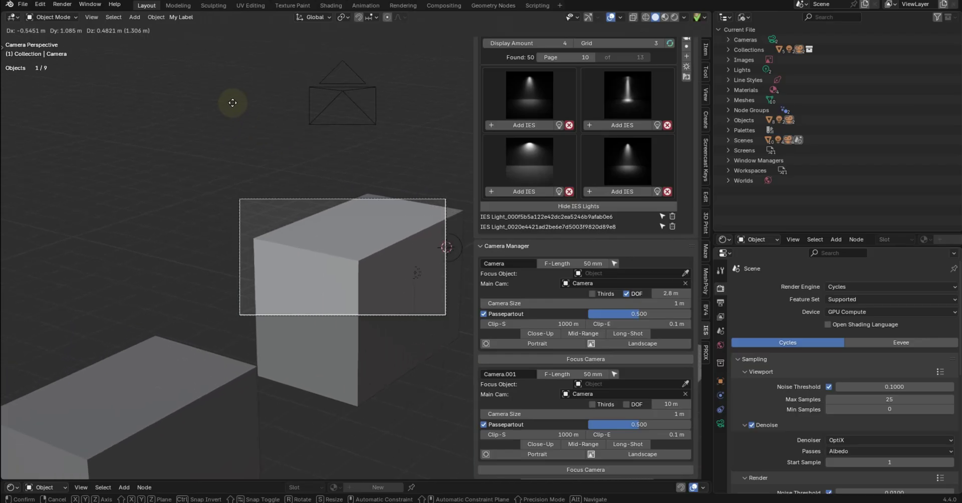
click(251, 161)
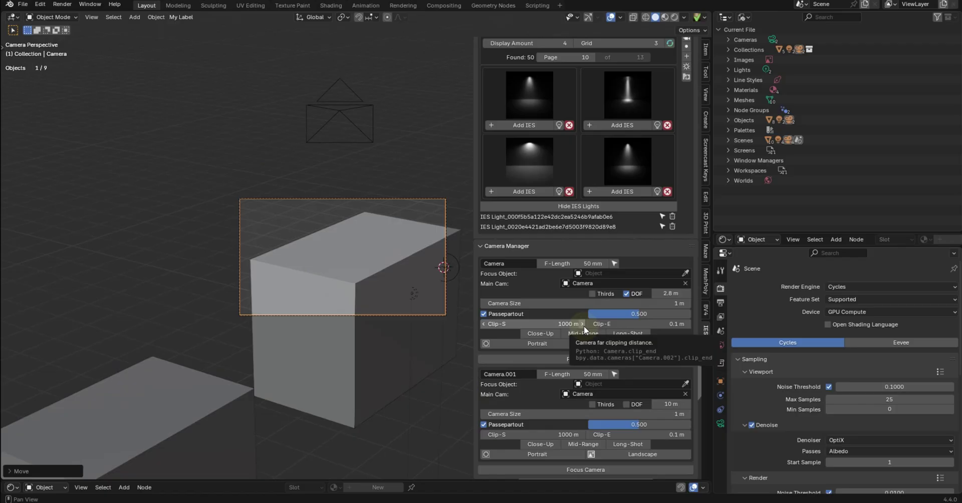
middle_drag(396, 235, 372, 263)
scroll(384, 279, down, 4)
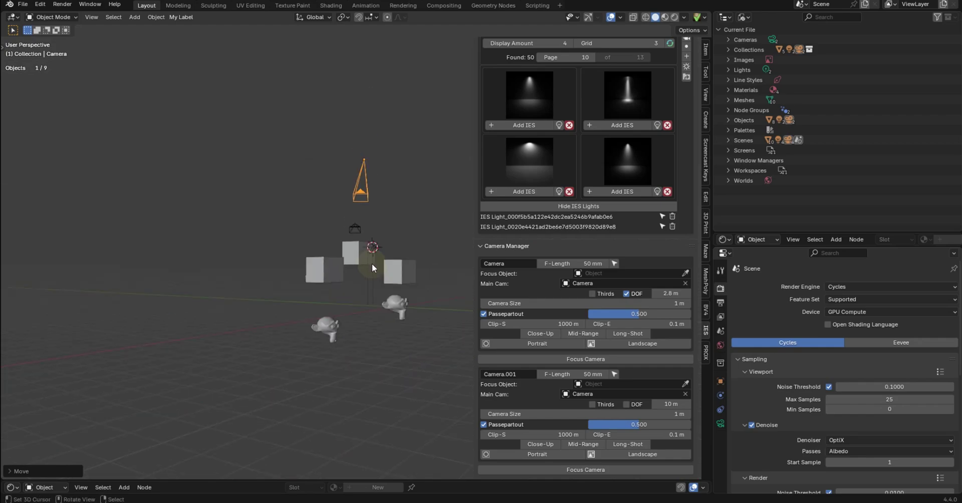
key(KP_0)
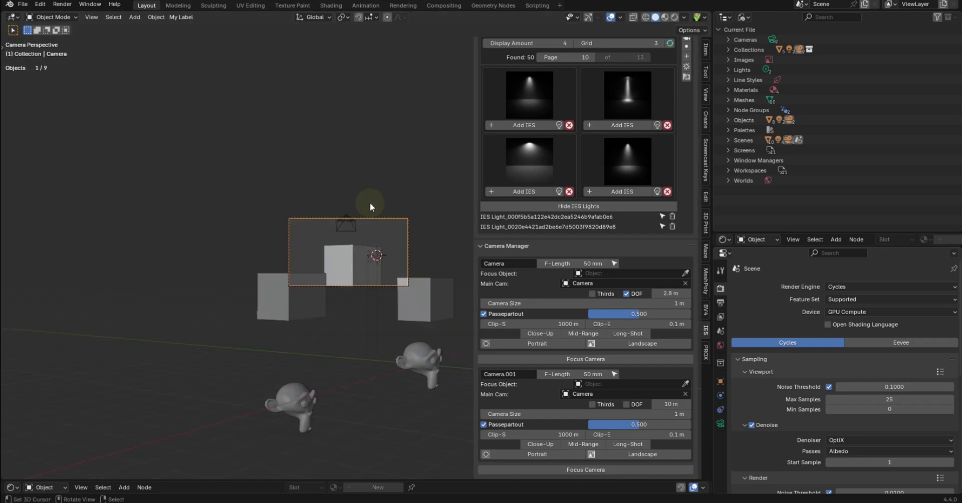
key(g)
click(459, 345)
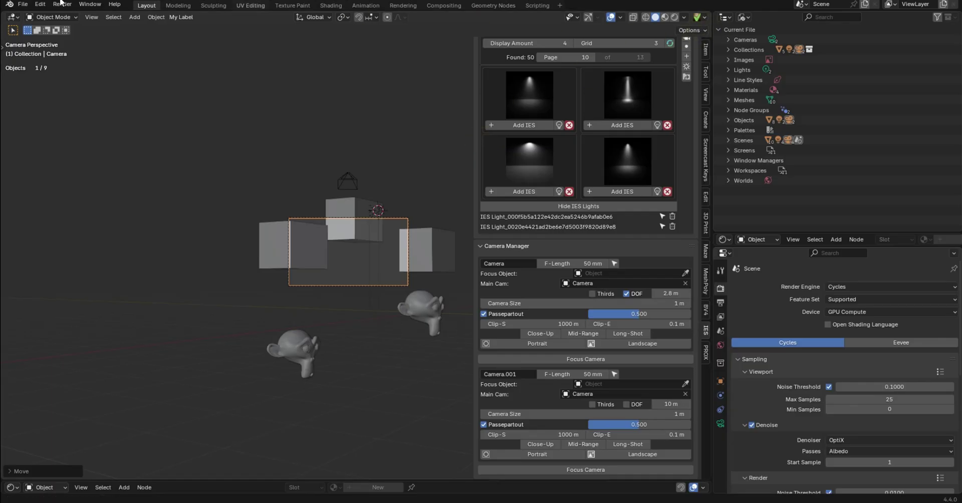
Check the IES add-on page in Edit > Preferences, then close the window
click(36, 9)
click(80, 146)
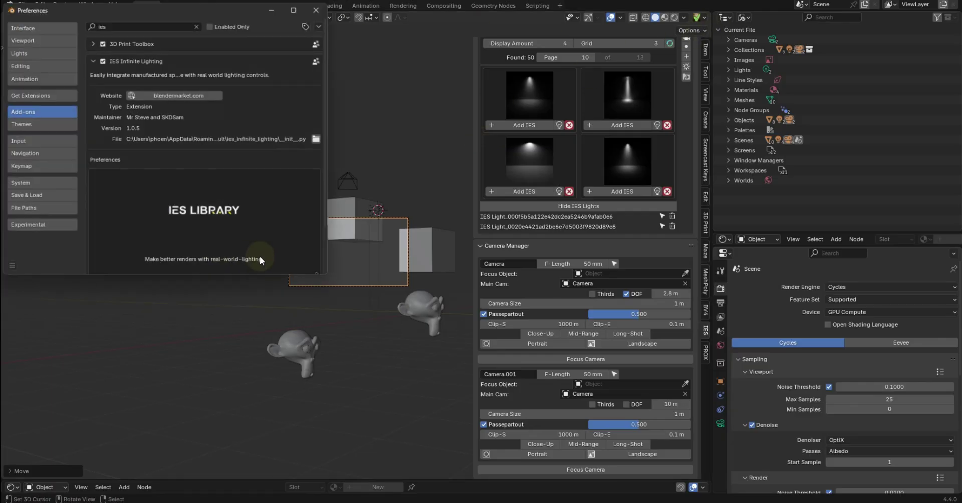
scroll(169, 167, down, 3)
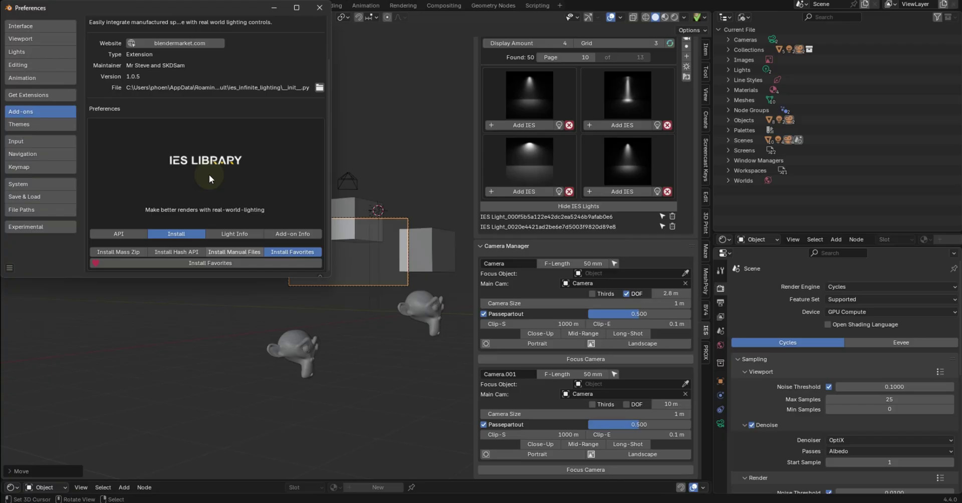
click(320, 7)
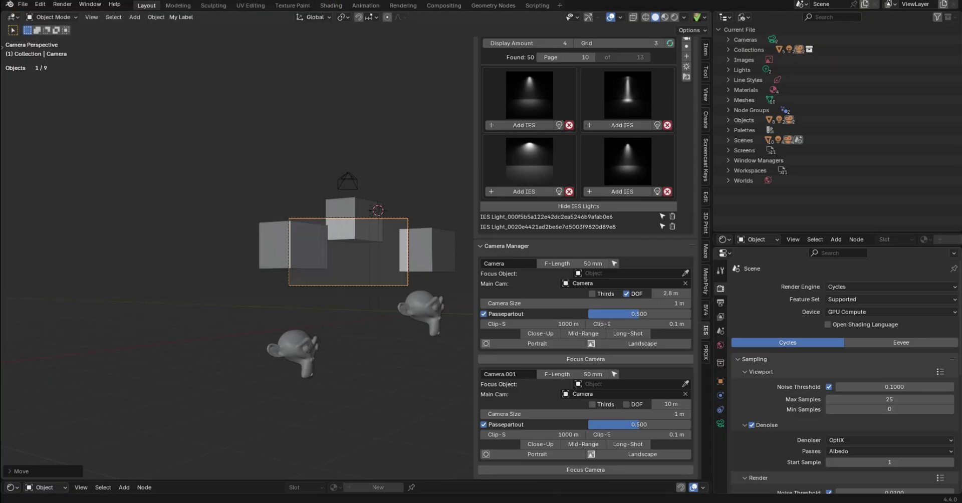
Set the camera focal length to 21 mm and focus its depth of field on Suzanne
click(611, 332)
drag(576, 264, 516, 264)
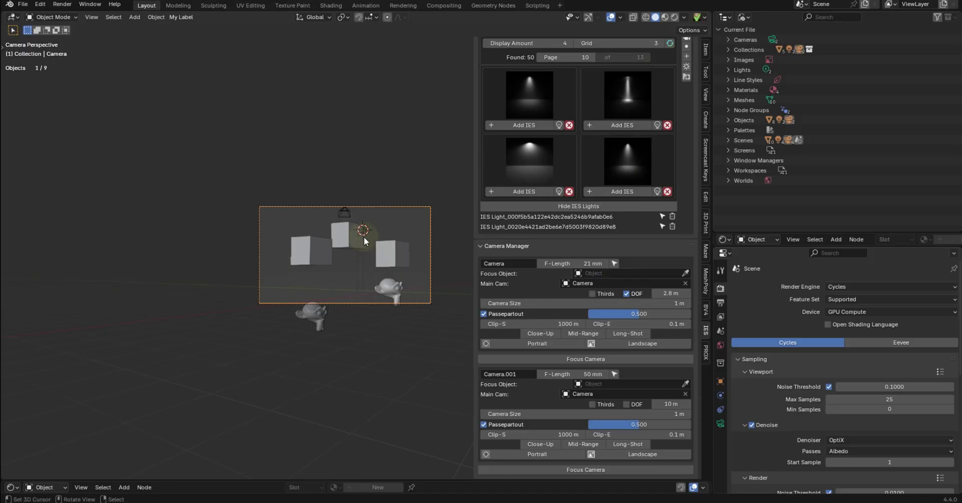
scroll(398, 251, up, 4)
shift+middle_drag(398, 252, 322, 251)
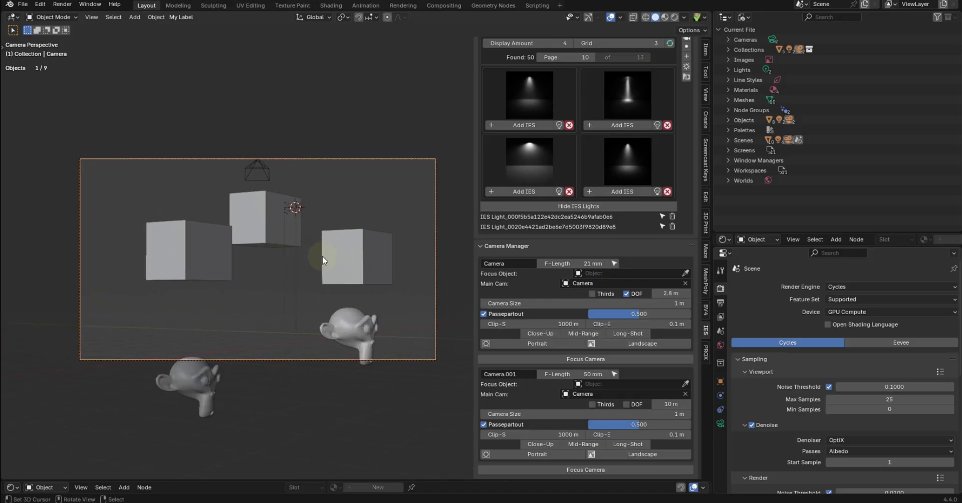
click(589, 359)
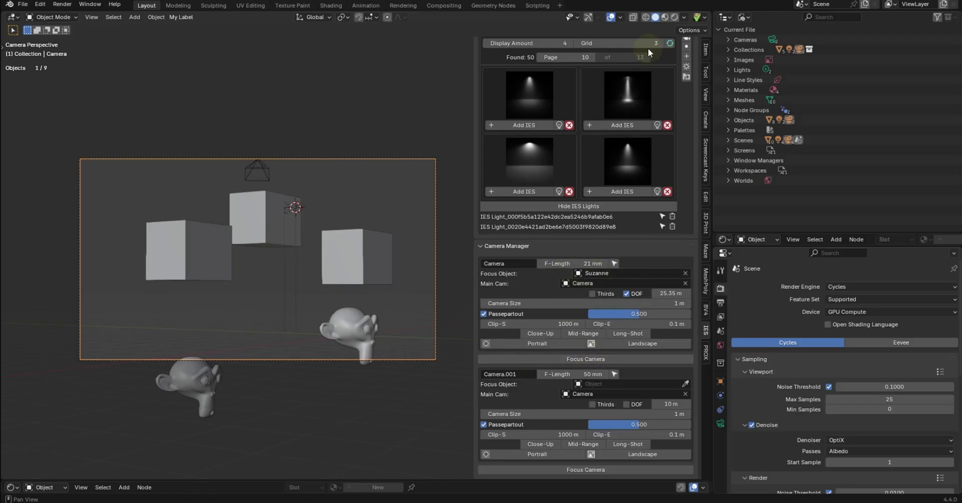
Preview the scene in Rendered shading, then return the viewport to Solid shading
click(675, 17)
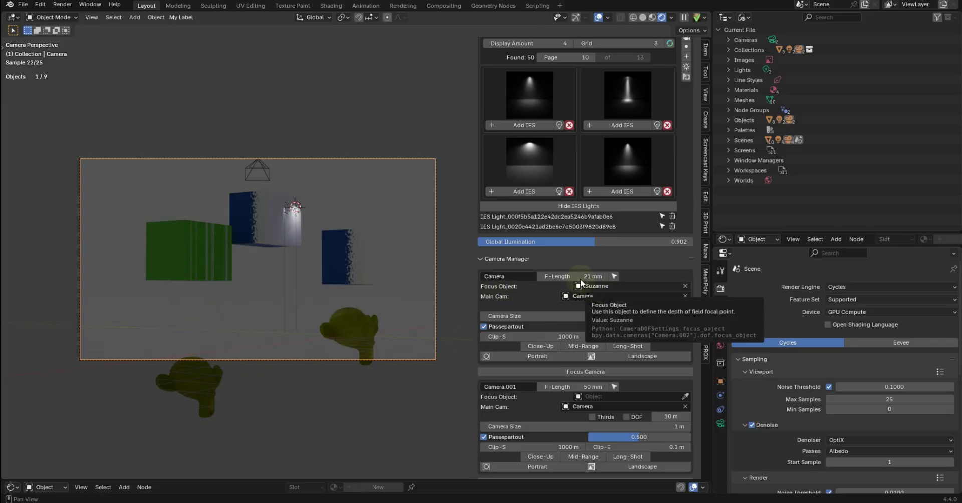
middle_drag(321, 121, 434, 173)
click(643, 17)
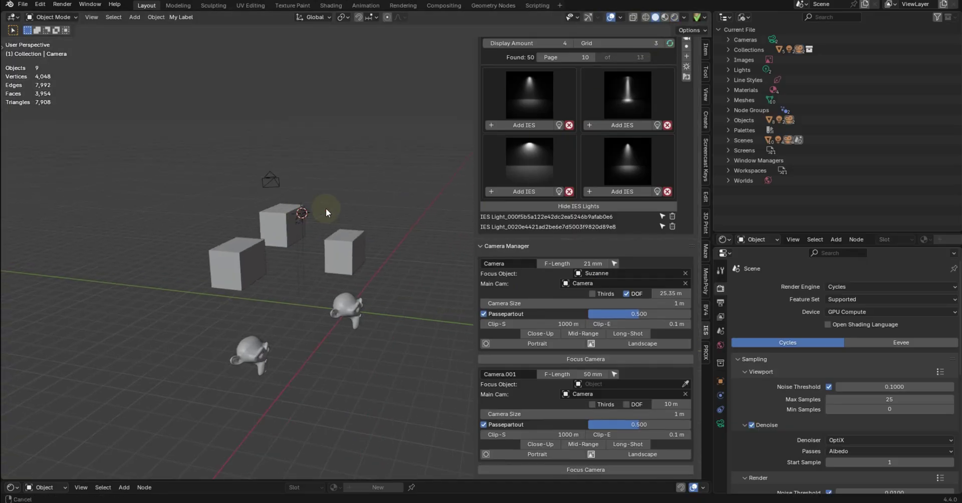
scroll(356, 210, up, 6)
shift+middle_drag(305, 210, 335, 209)
scroll(566, 127, up, 3)
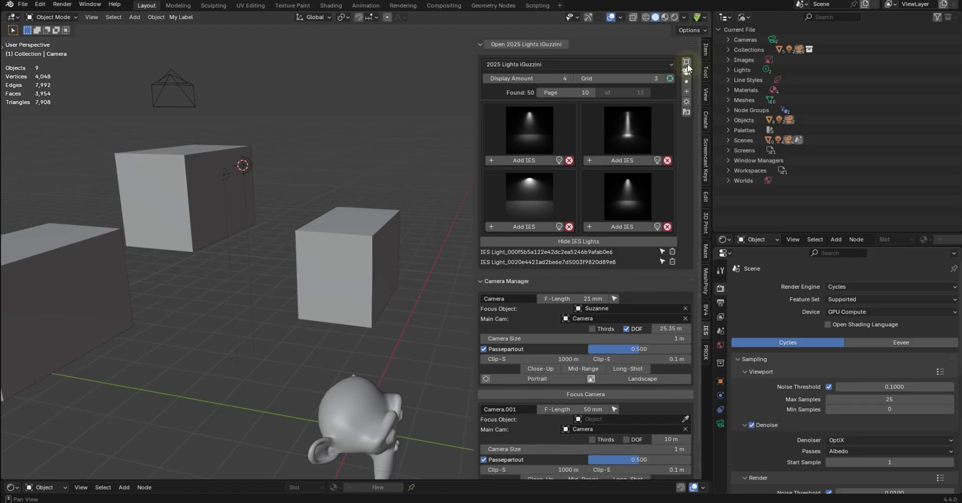
Place the 3D cursor, view through the camera, and collapse the Camera Manager settings
shift+right_click(315, 135)
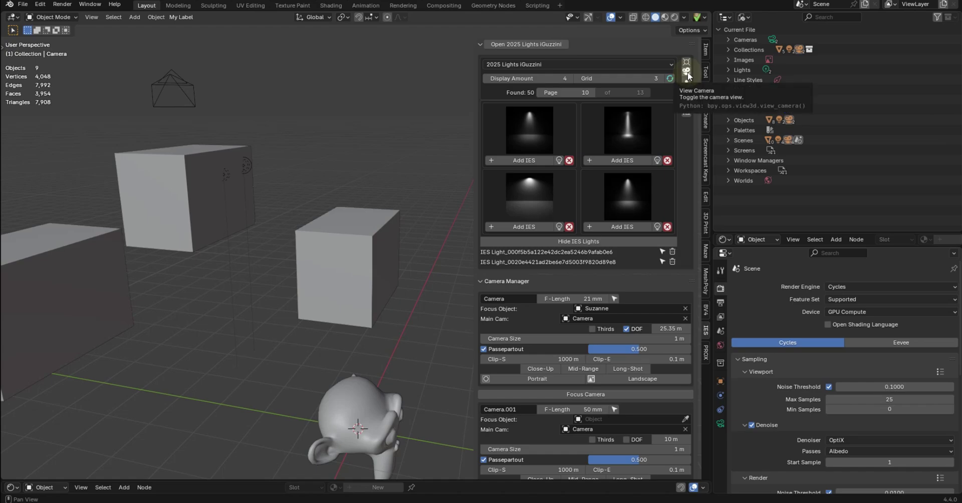
click(688, 72)
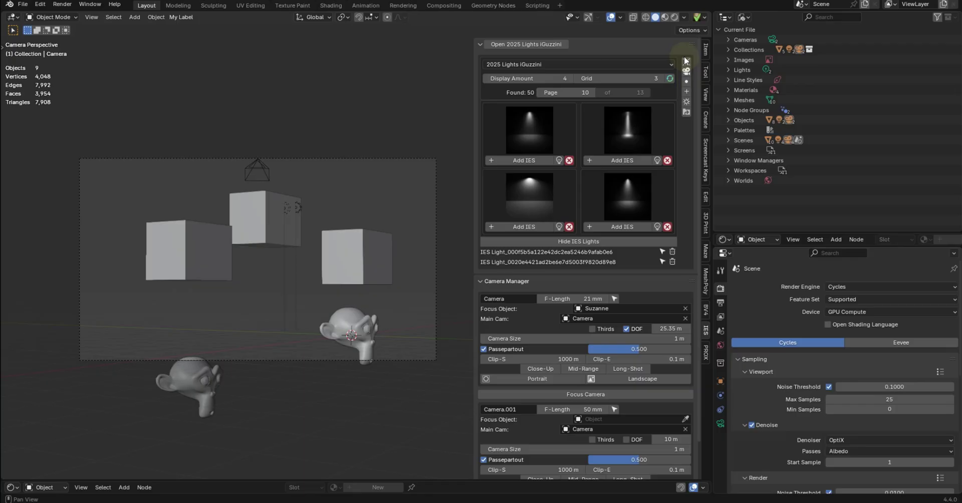
click(476, 283)
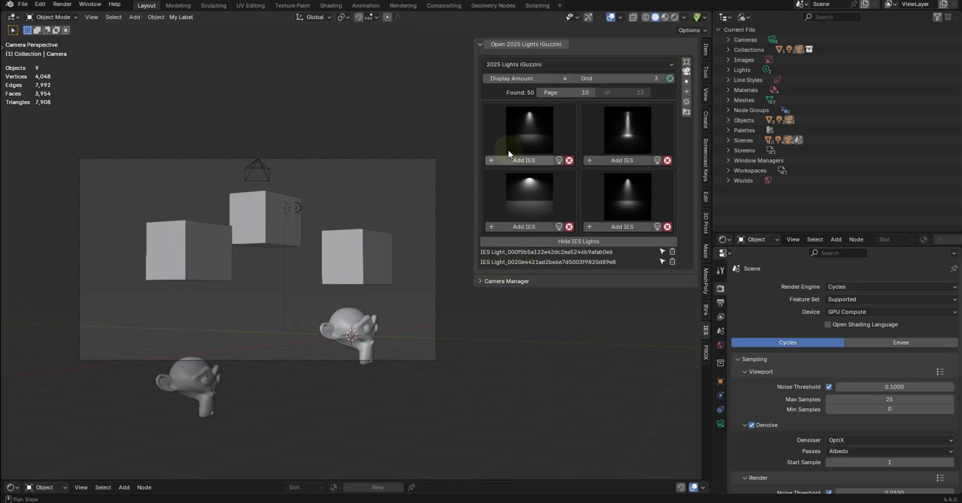
Briefly open the 2025 Lights iGuzzini folder in File Explorer, then close it
middle_drag(429, 150, 333, 134)
scroll(435, 171, up, 3)
scroll(336, 135, down, 3)
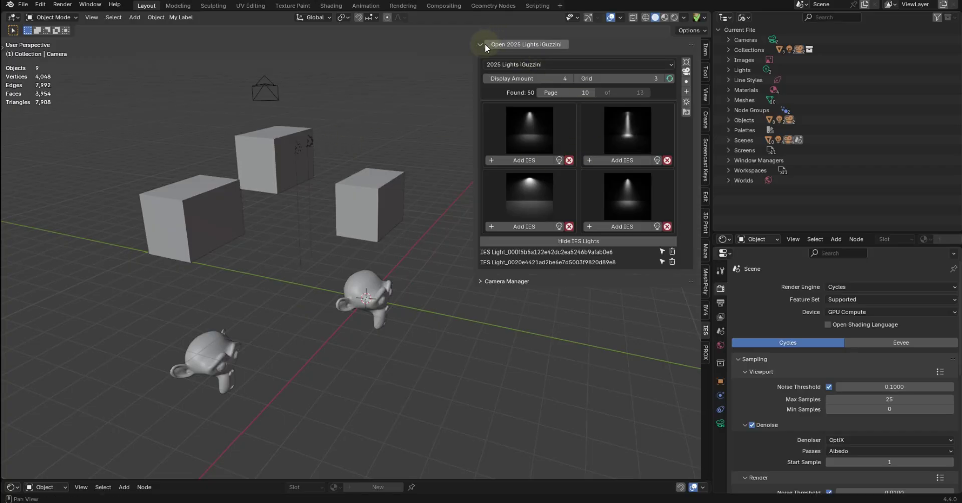
click(537, 44)
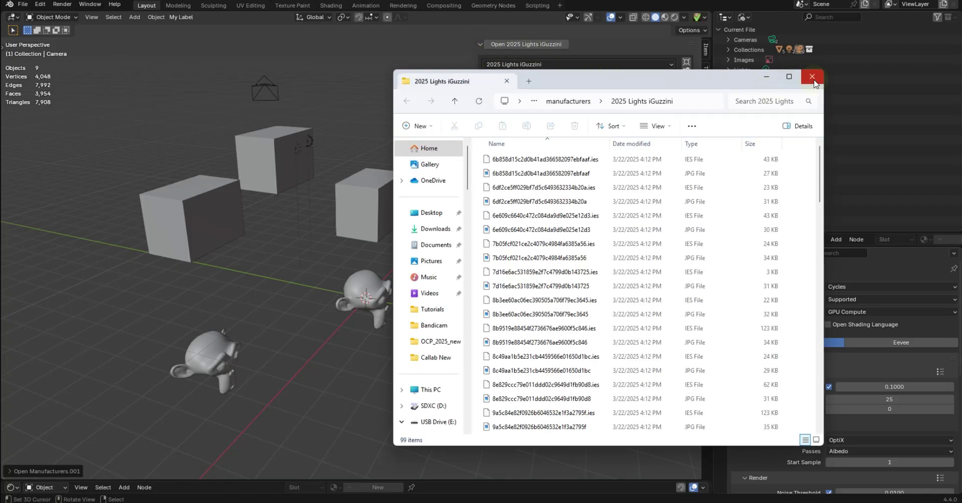
click(813, 77)
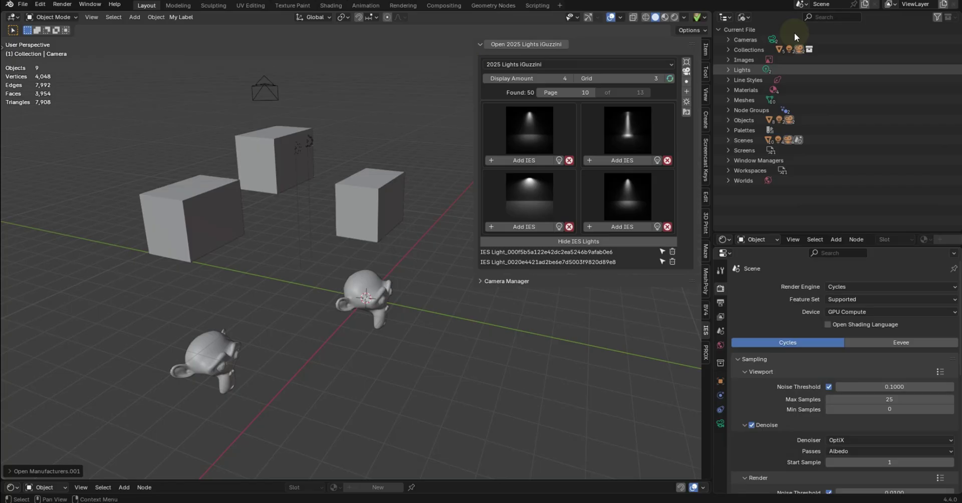